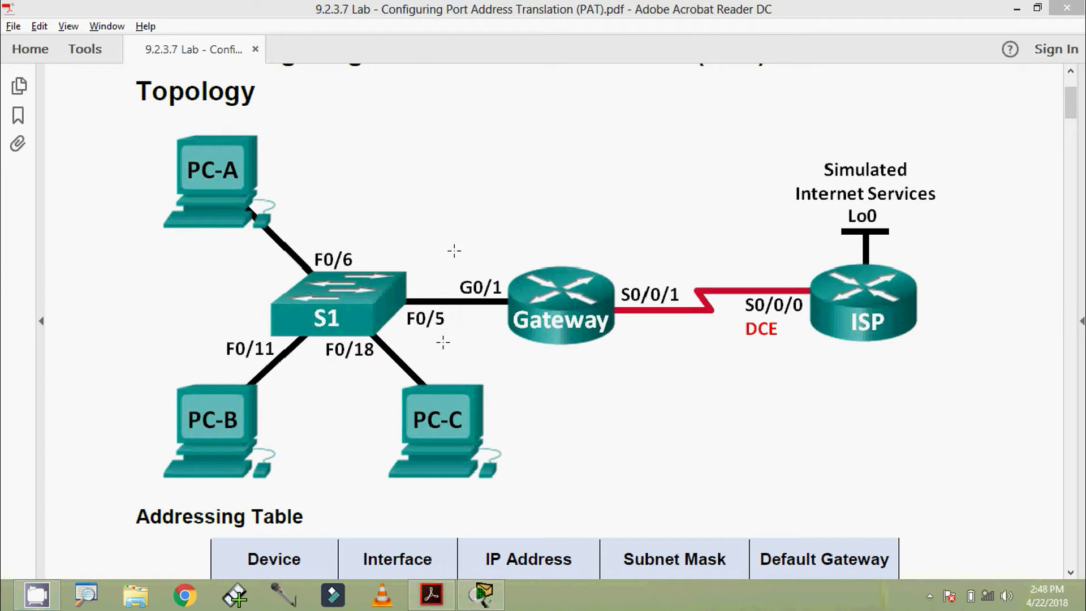
After reviewing the PDF topology diagram, switch to the Packet Tracer workspace.
{"action": "left_click", "coordinate": [496, 598]}
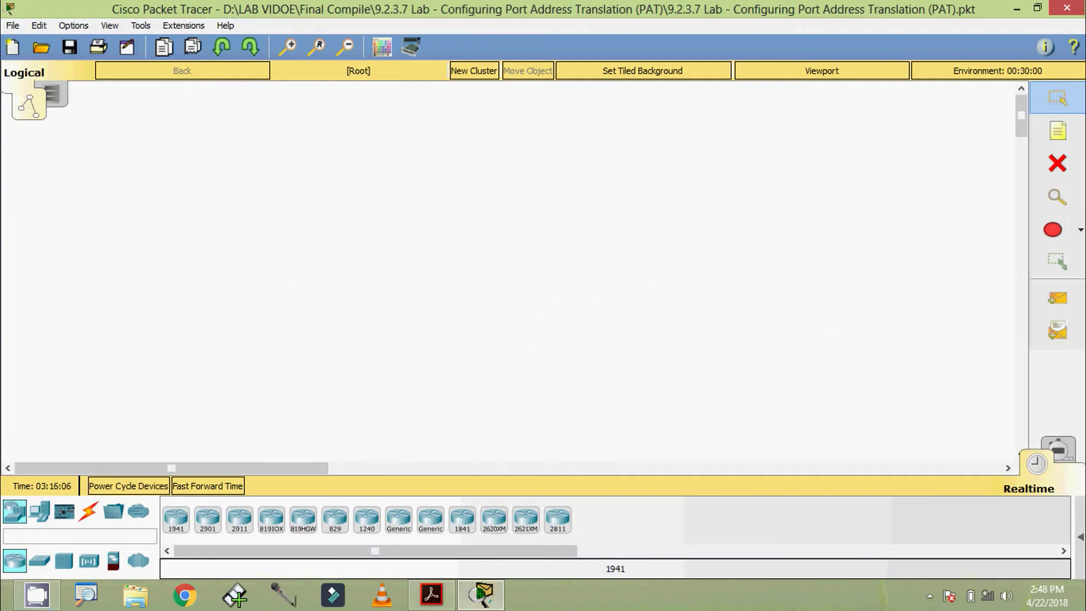
Place two 1941 routers side by side and a 2960 switch to their left.
{"action": "left_click", "coordinate": [177, 522]}
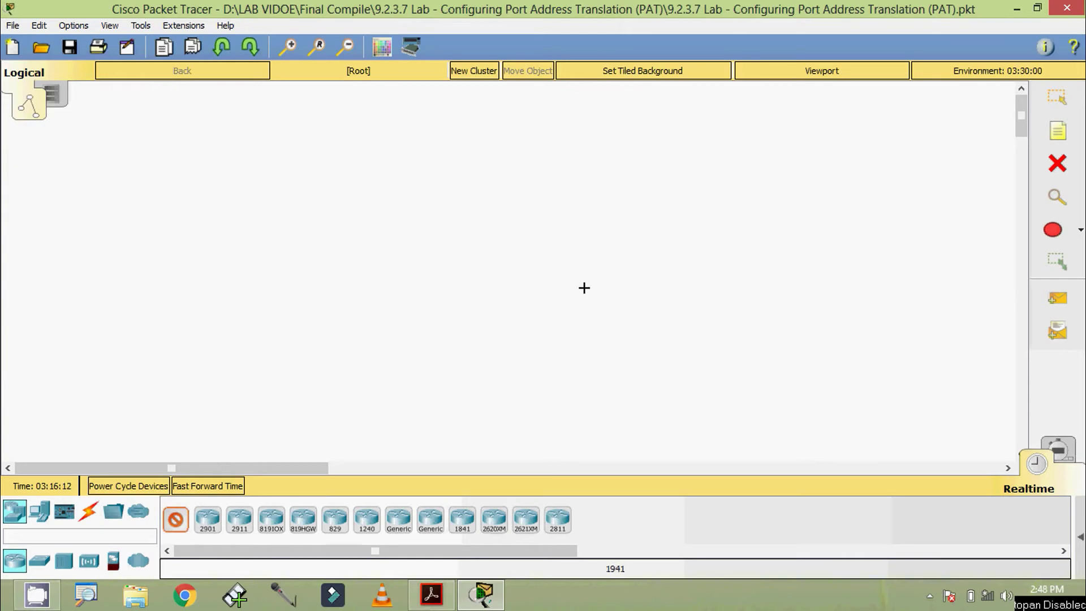
{"action": "left_click", "coordinate": [572, 261]}
{"action": "left_click", "coordinate": [712, 261]}
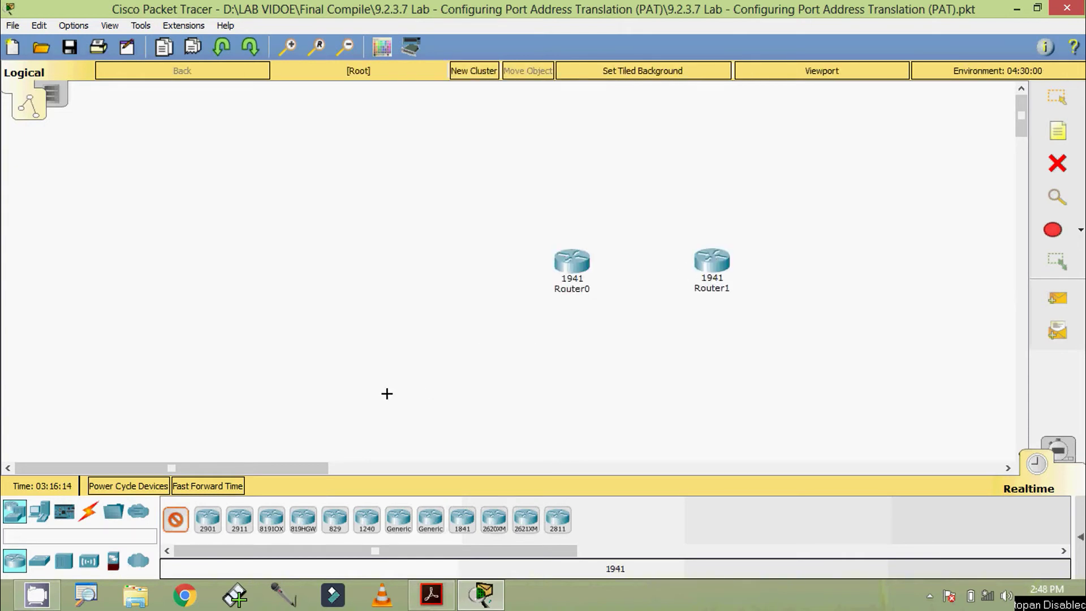
{"action": "left_click", "coordinate": [39, 561]}
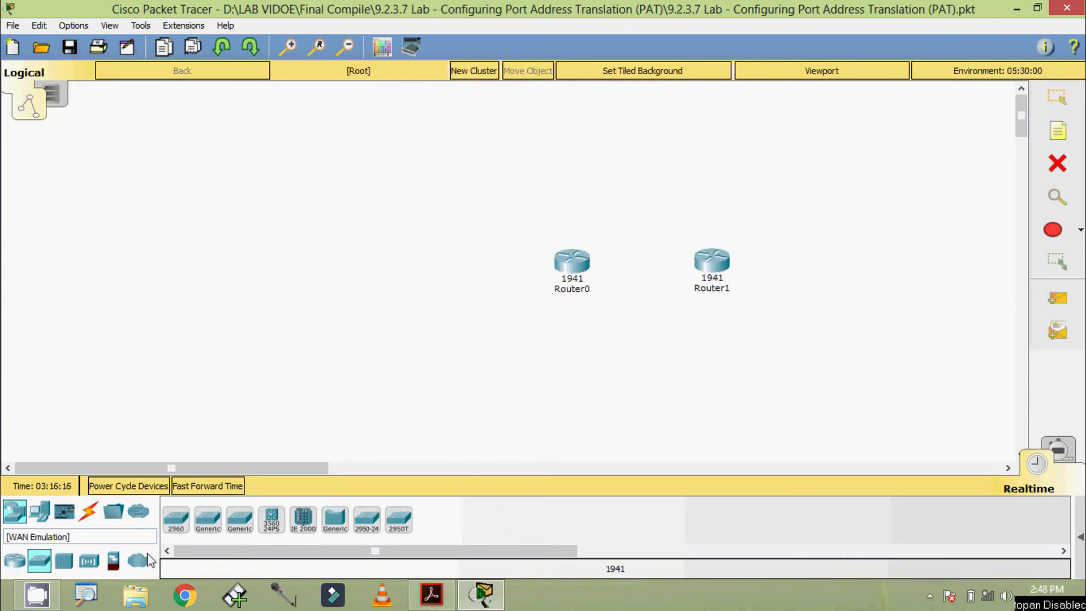
{"action": "left_click", "coordinate": [174, 532]}
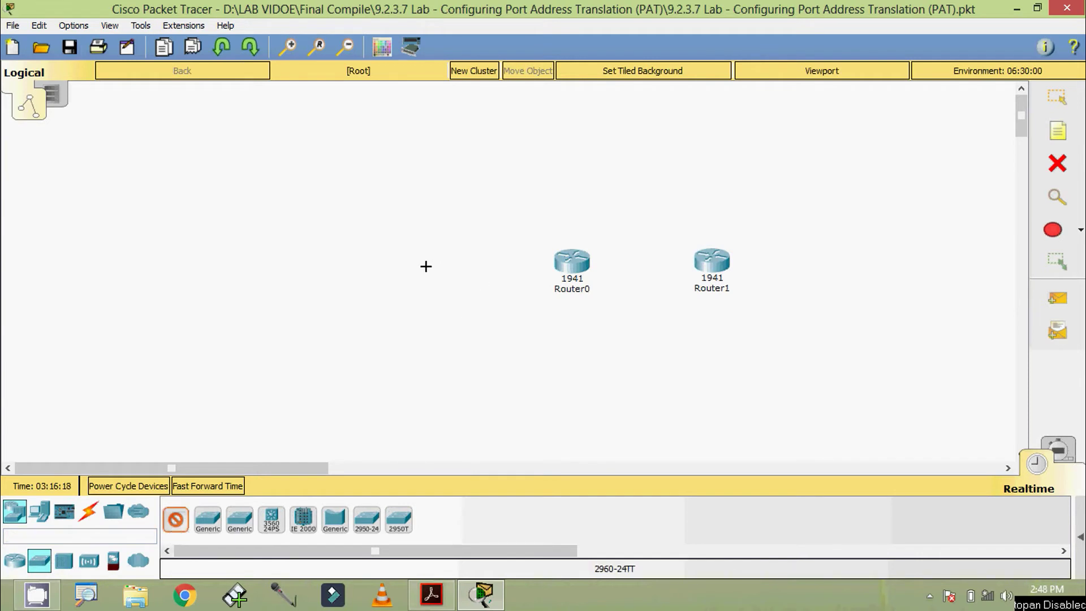
{"action": "left_click", "coordinate": [412, 263]}
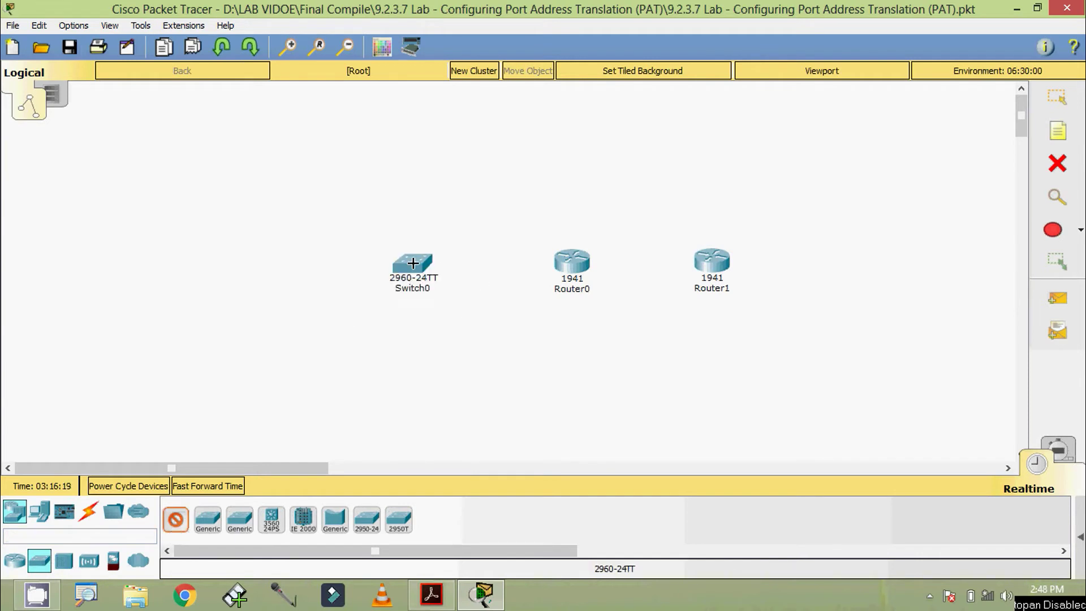
Place three generic PCs around the switch.
{"action": "left_click", "coordinate": [40, 513]}
{"action": "left_click", "coordinate": [180, 523]}
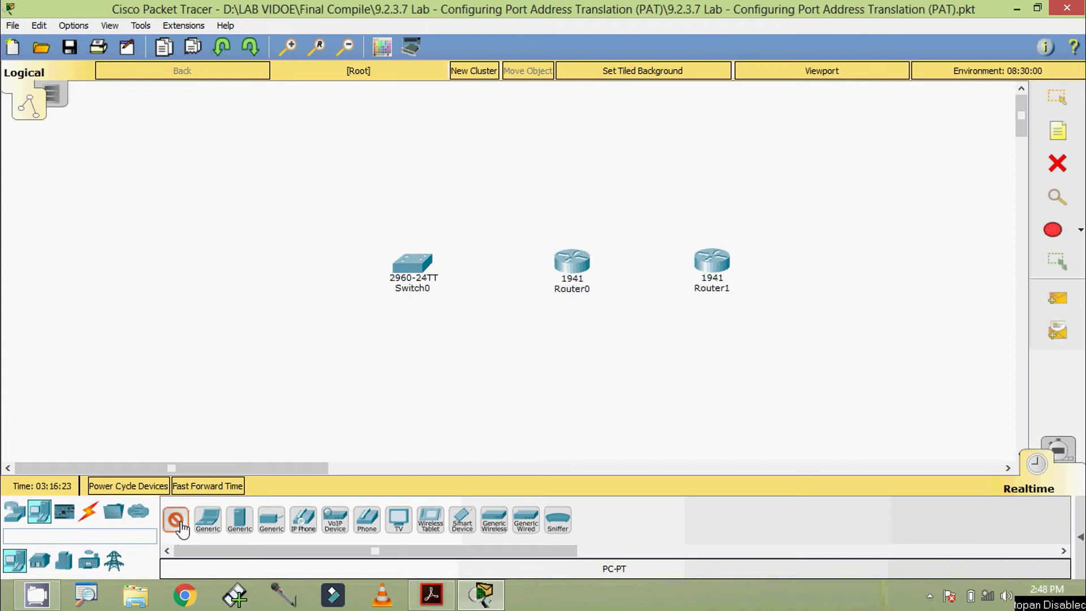
{"action": "left_click", "coordinate": [444, 347]}
{"action": "left_click", "coordinate": [338, 356]}
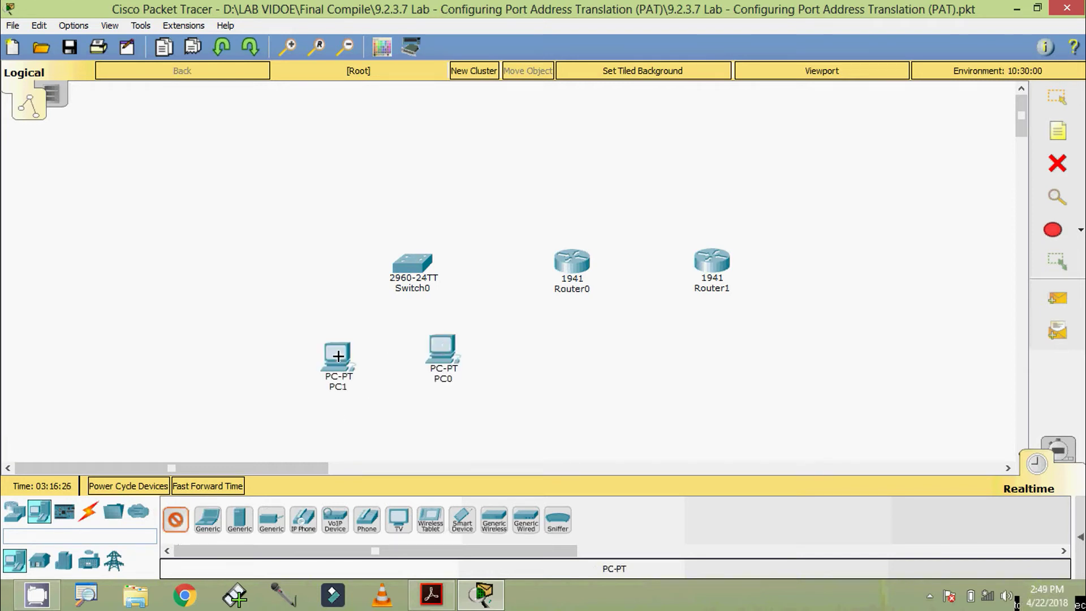
{"action": "left_click", "coordinate": [309, 195]}
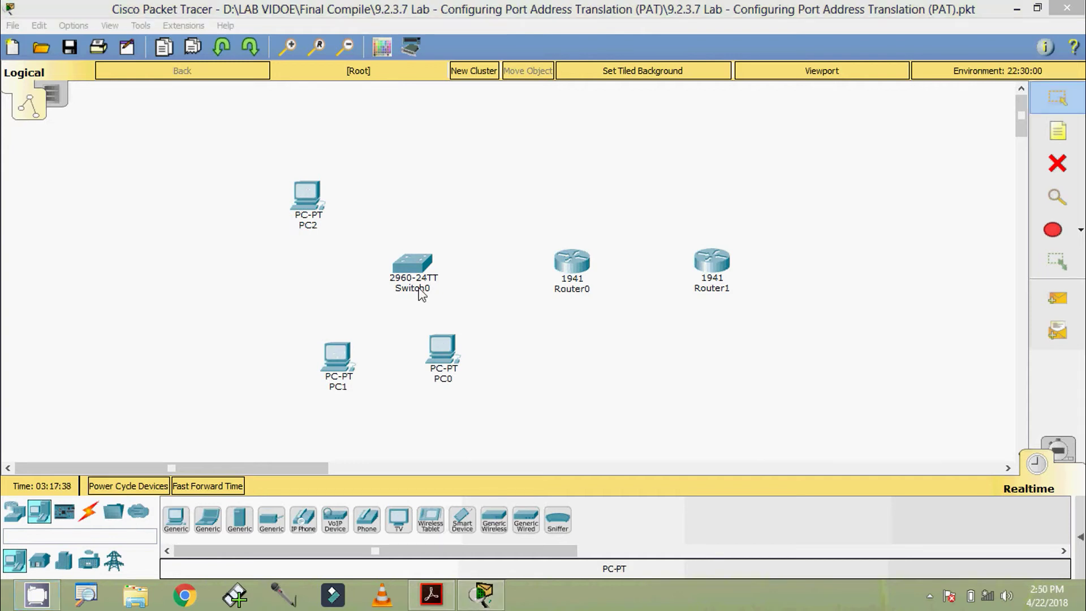
Rename the three PCs to PC-A, PC-B and PC-C.
{"action": "left_click", "coordinate": [313, 228]}
{"action": "left_click_drag", "start_coordinate": [303, 228], "coordinate": [301, 228]}
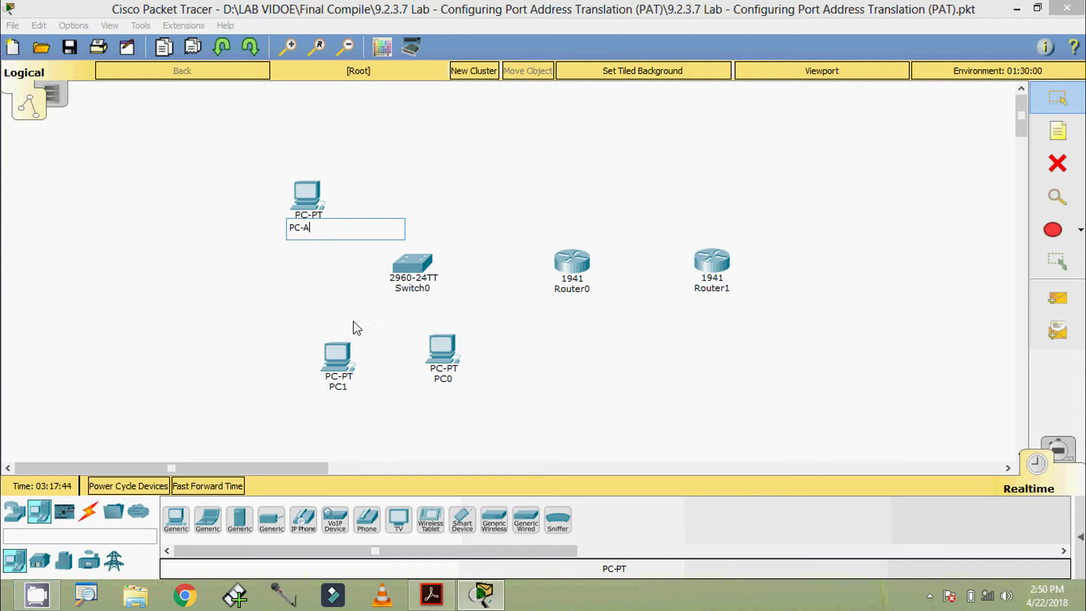
{"action": "left_click", "coordinate": [339, 389]}
{"action": "left_click_drag", "start_coordinate": [352, 388], "coordinate": [331, 389]}
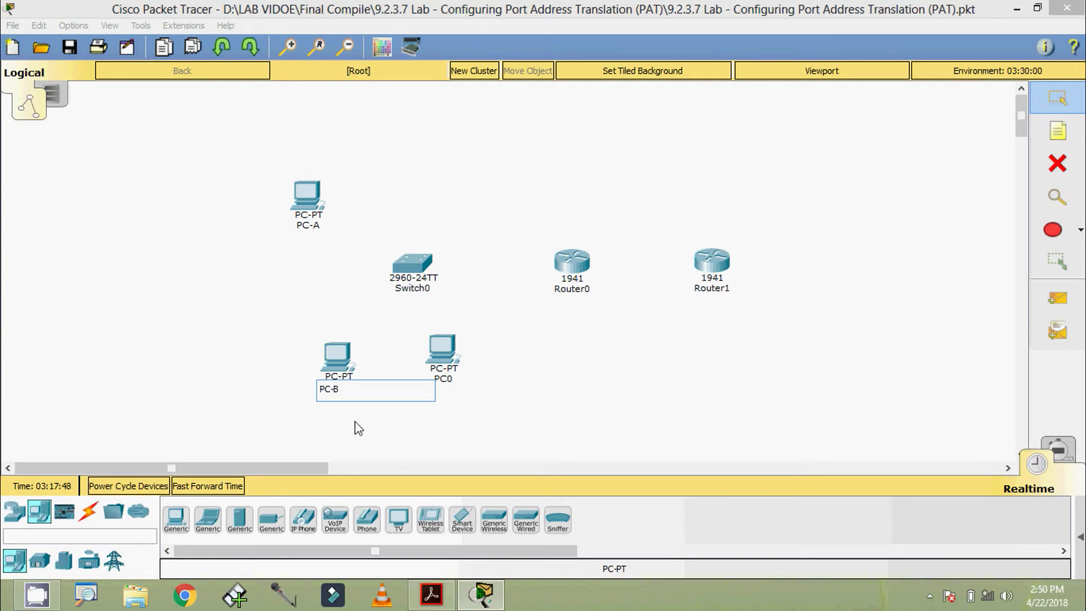
{"action": "left_click", "coordinate": [450, 384]}
{"action": "left_click_drag", "start_coordinate": [456, 383], "coordinate": [438, 383]}
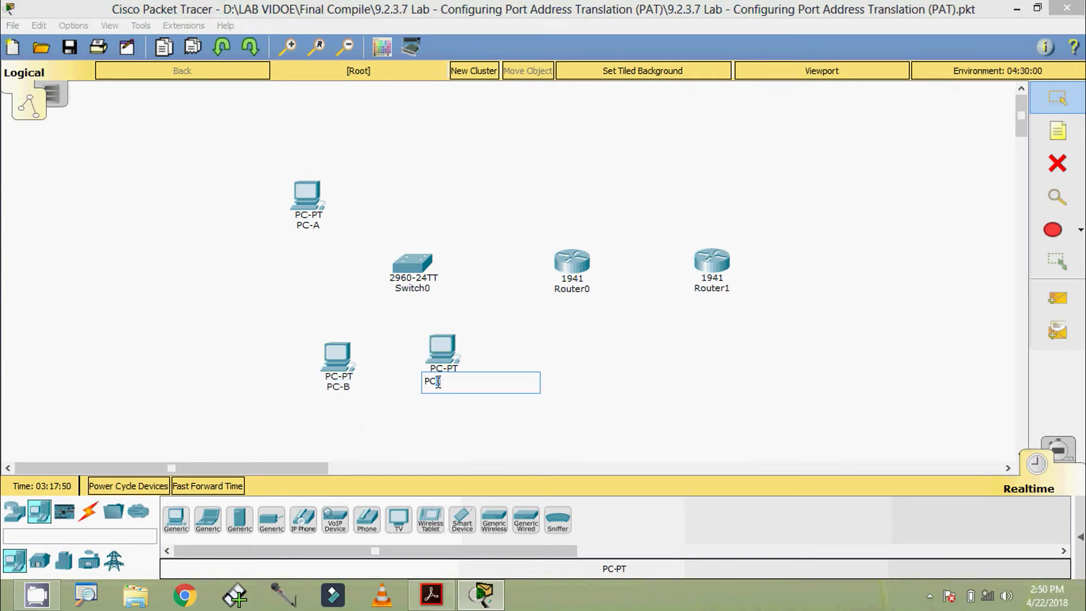
{"action": "type", "text": "-C"}
Rename the switch to S1 and the two routers to Gateway and ISP.
{"action": "left_click", "coordinate": [419, 299]}
{"action": "left_click_drag", "start_coordinate": [430, 296], "coordinate": [402, 293]}
{"action": "type", "text": "1"}
{"action": "left_click", "coordinate": [569, 293]}
{"action": "left_click_drag", "start_coordinate": [589, 293], "coordinate": [548, 298]}
{"action": "type", "text": "gATE"}
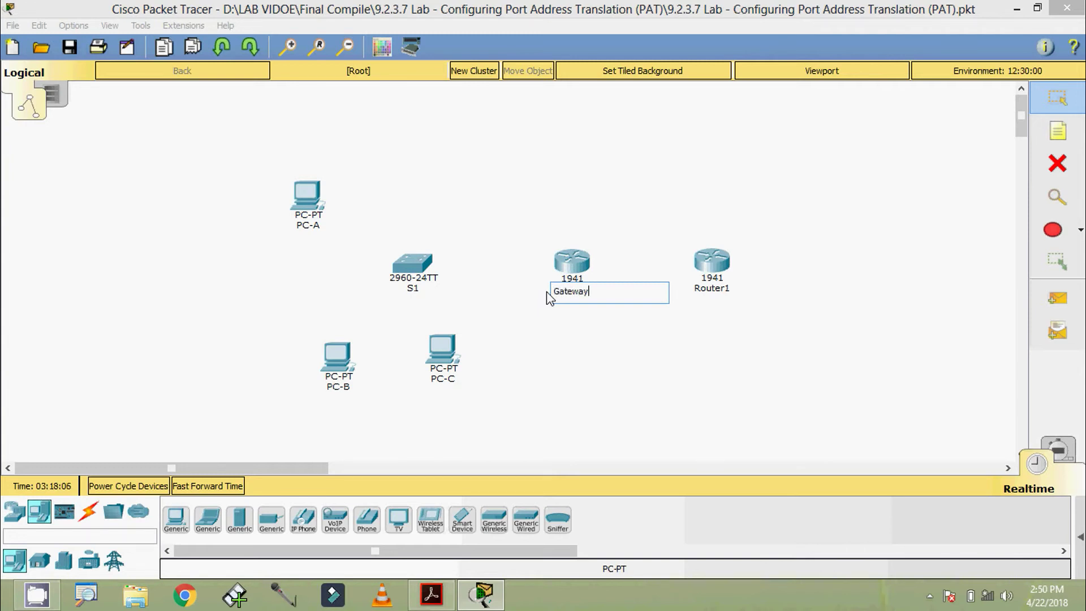
{"action": "left_click", "coordinate": [710, 300]}
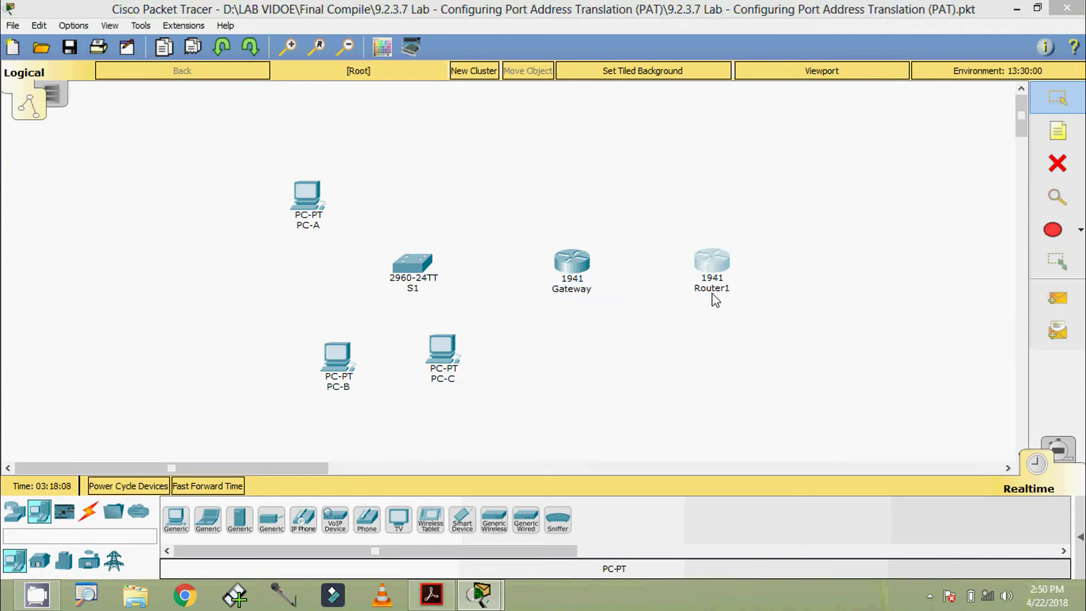
{"action": "left_click", "coordinate": [746, 111]}
{"action": "left_click", "coordinate": [720, 290]}
{"action": "left_click_drag", "start_coordinate": [725, 290], "coordinate": [693, 290]}
{"action": "type", "text": "ISP"}
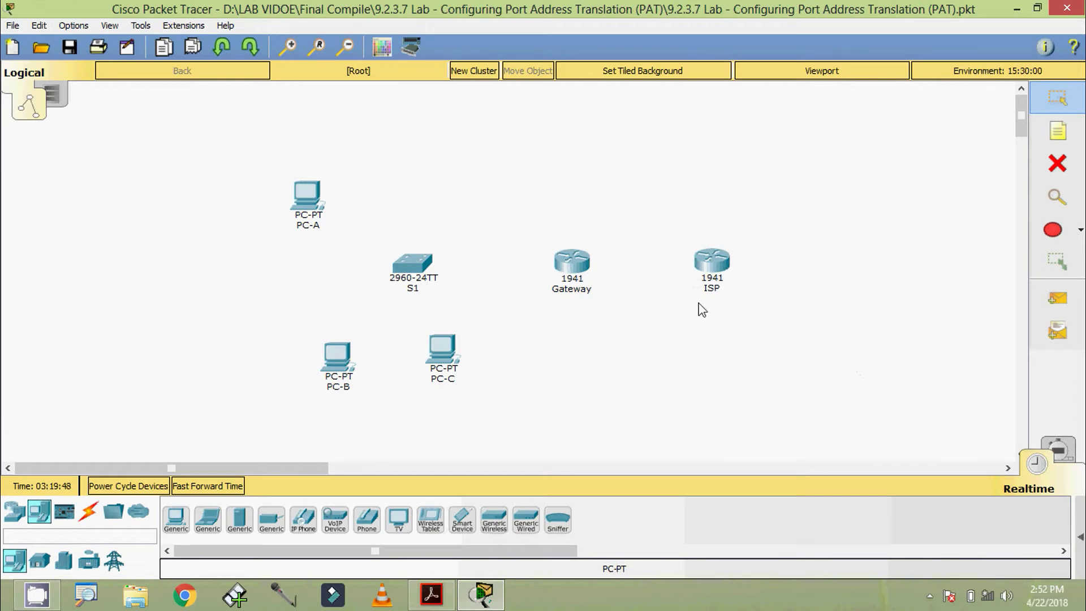
Draw a short straight loopback line above the ISP router.
{"action": "left_click", "coordinate": [1077, 242]}
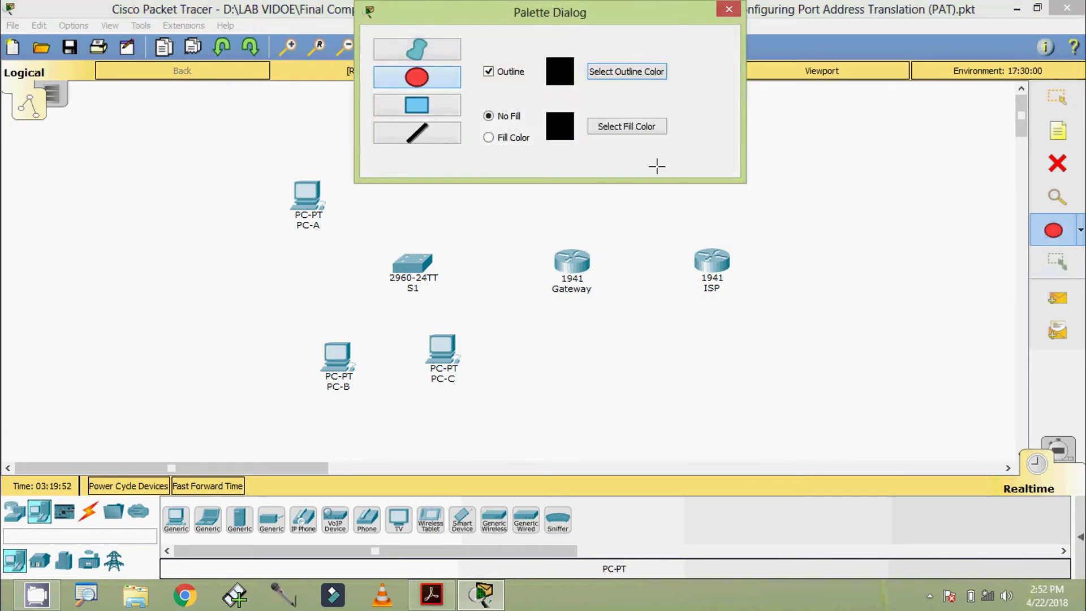
{"action": "left_click", "coordinate": [438, 133]}
{"action": "left_click", "coordinate": [710, 238]}
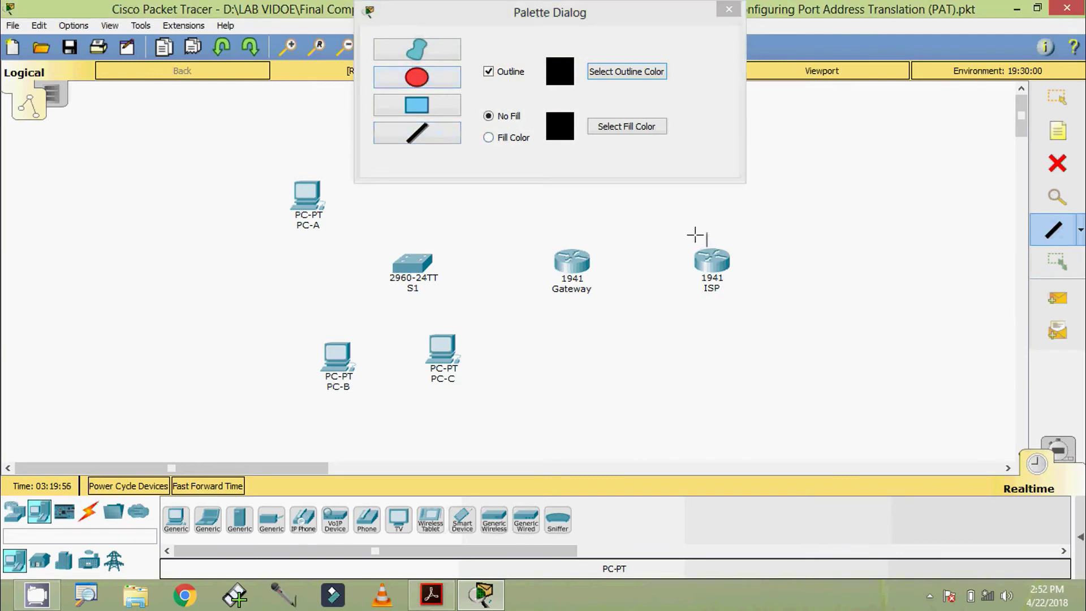
{"action": "left_click_drag", "start_coordinate": [692, 230], "coordinate": [715, 231]}
{"action": "left_click", "coordinate": [729, 9]}
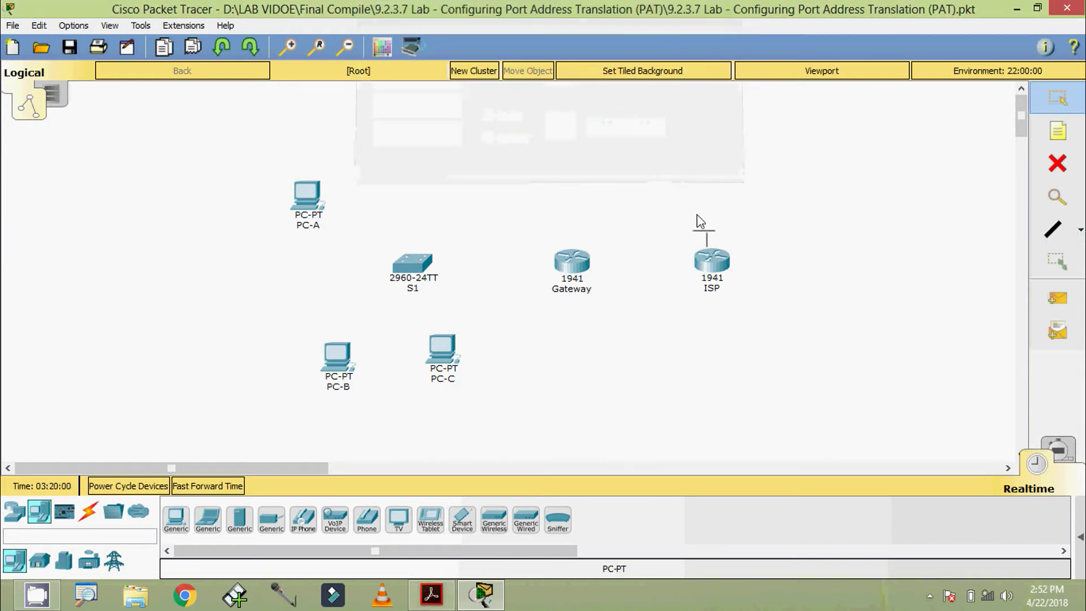
Add a 'Lo0' note and set it on the loopback line.
{"action": "left_click", "coordinate": [1056, 131]}
{"action": "left_click", "coordinate": [703, 221]}
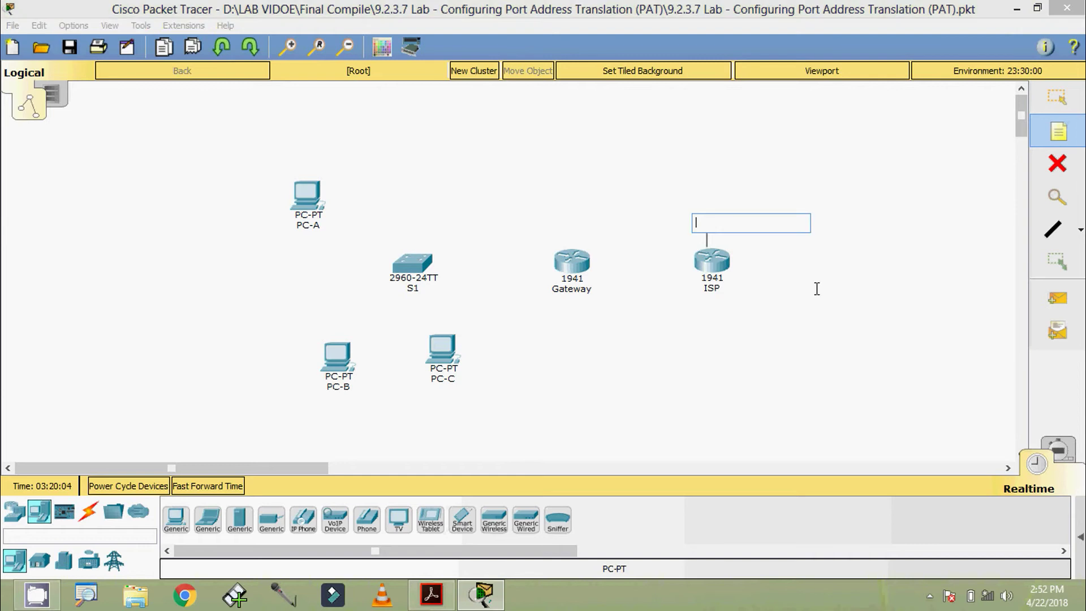
{"action": "type", "text": "Lo0"}
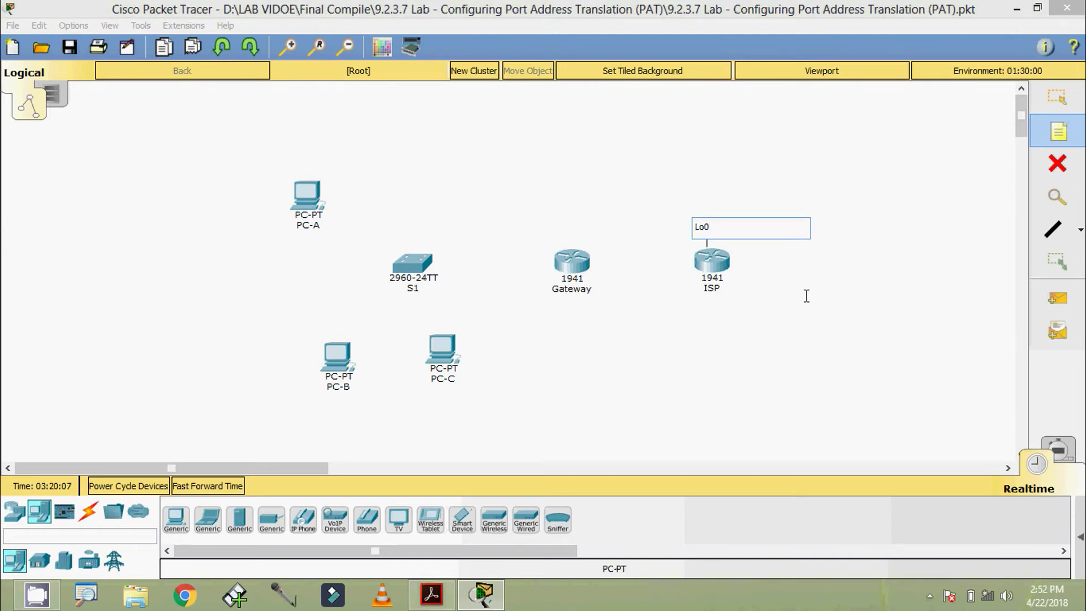
{"action": "key", "text": "Escape"}
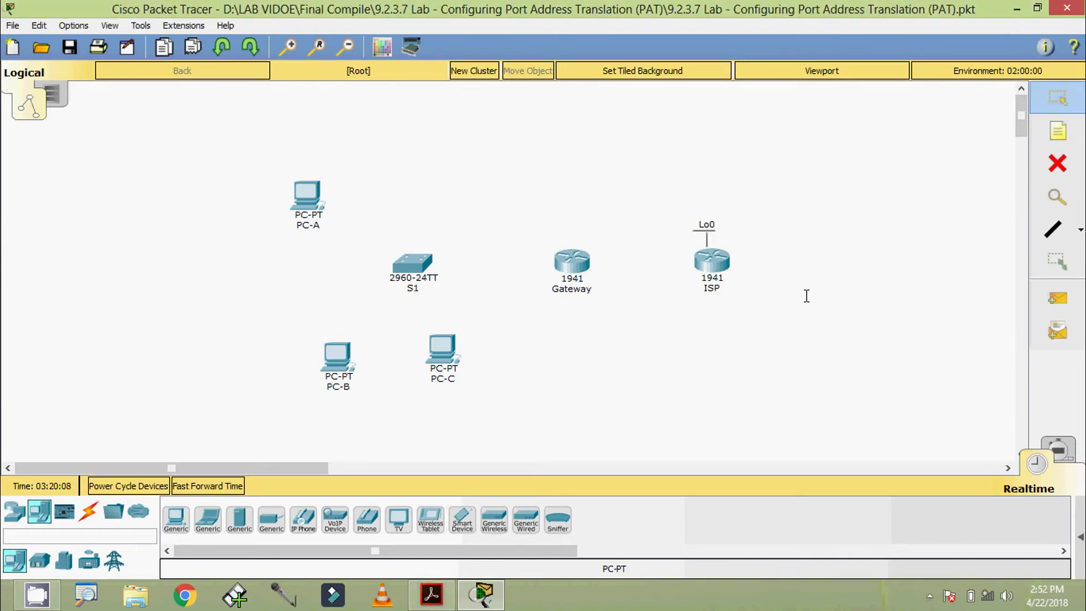
{"action": "left_click_drag", "start_coordinate": [710, 232], "coordinate": [705, 227]}
Install an HWIC-2T serial card in the ISP router and power it back on.
{"action": "left_click", "coordinate": [710, 261]}
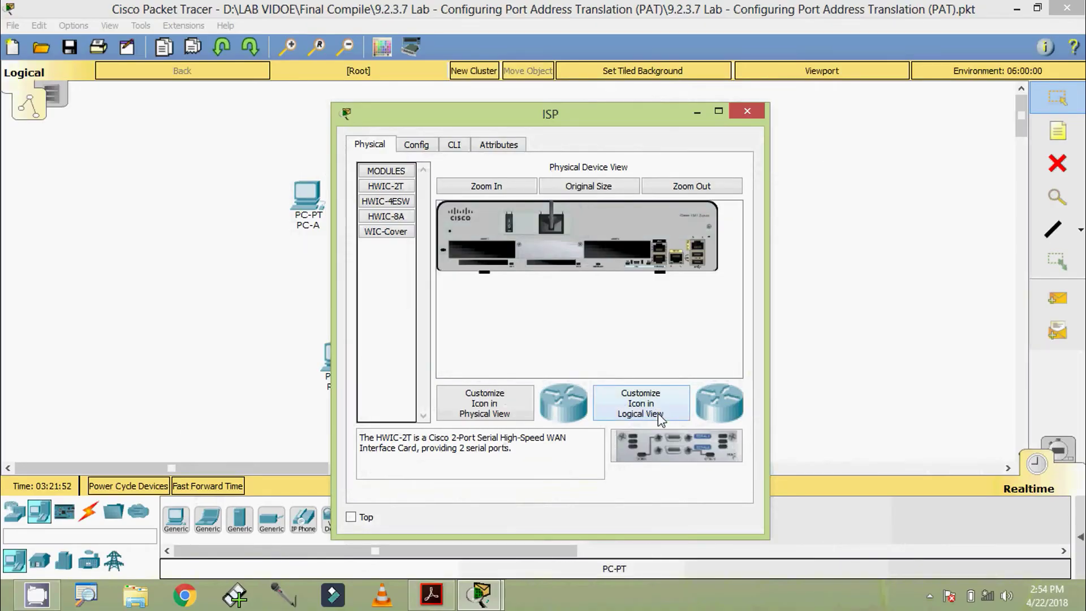
{"action": "left_click_drag", "start_coordinate": [659, 446], "coordinate": [606, 252]}
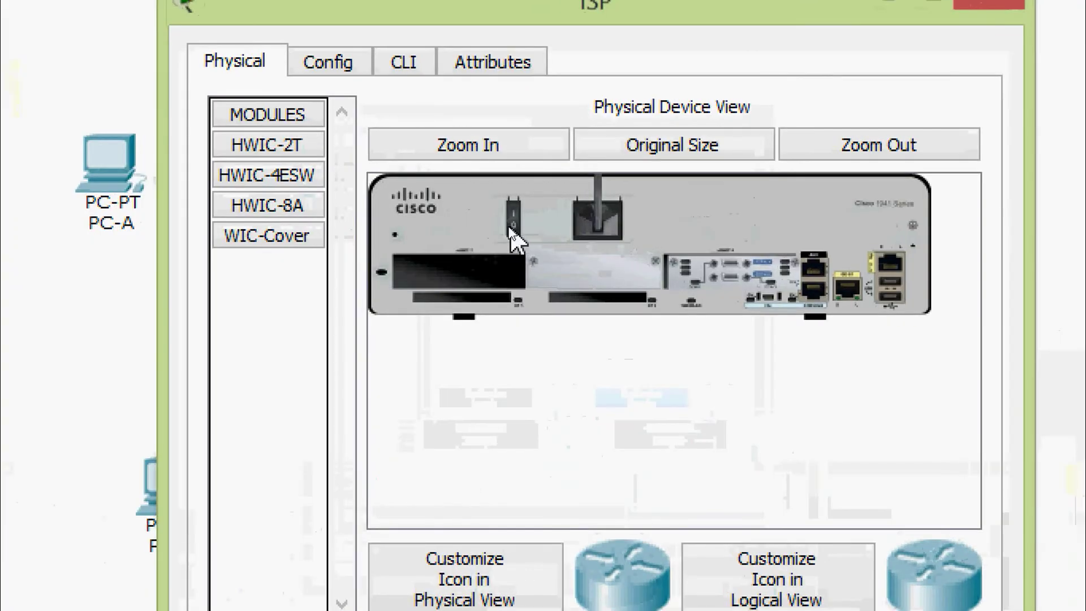
{"action": "left_click", "coordinate": [508, 226]}
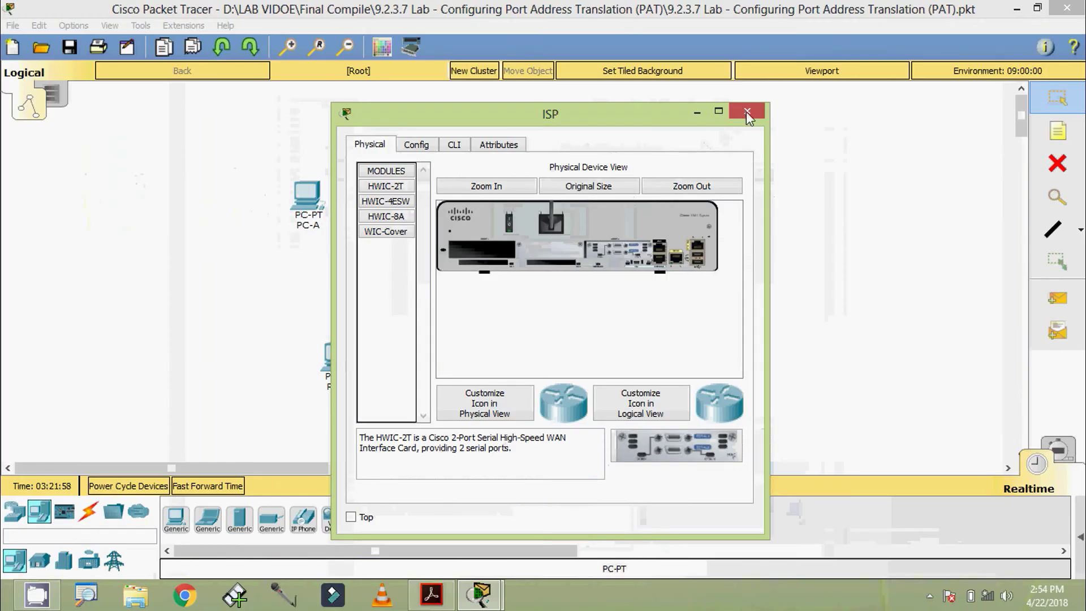
{"action": "left_click", "coordinate": [747, 111]}
Install an HWIC-2T serial card in the Gateway router's empty slot.
{"action": "left_click", "coordinate": [573, 268]}
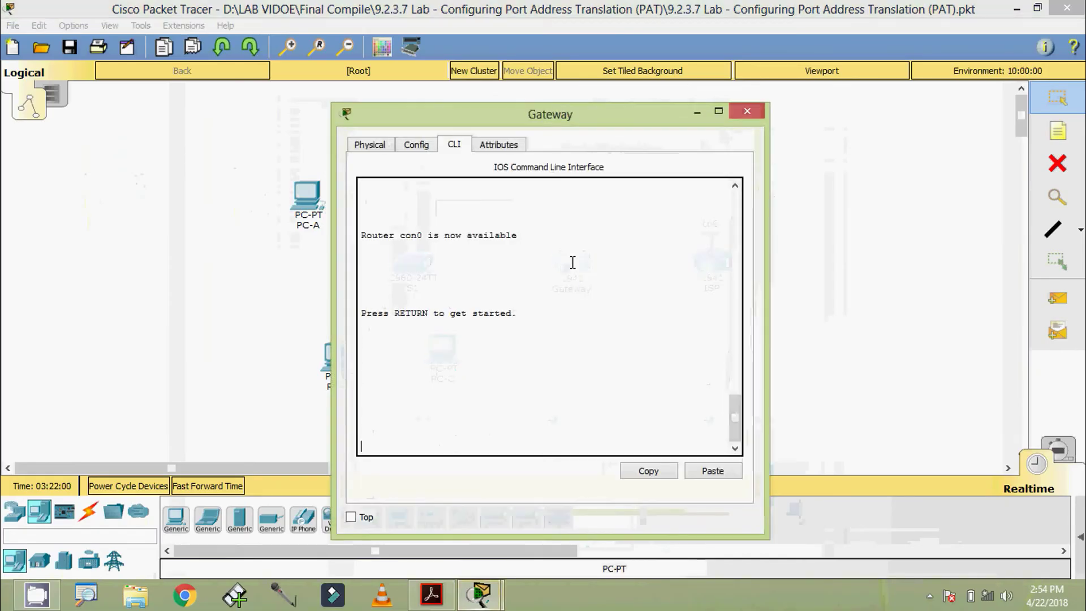
{"action": "left_click", "coordinate": [373, 145]}
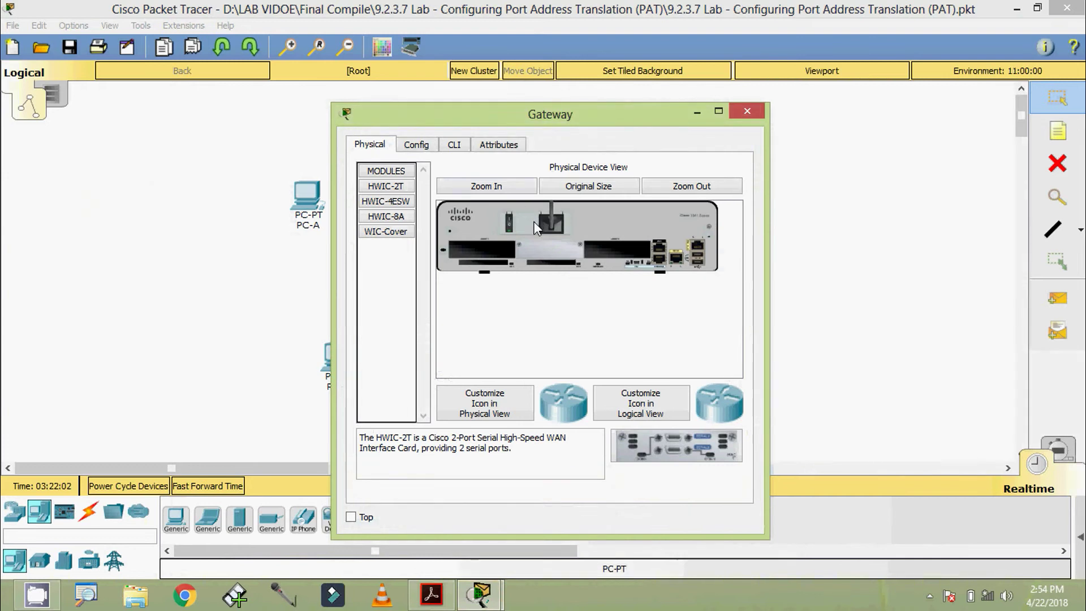
{"action": "left_click_drag", "start_coordinate": [612, 435], "coordinate": [583, 251]}
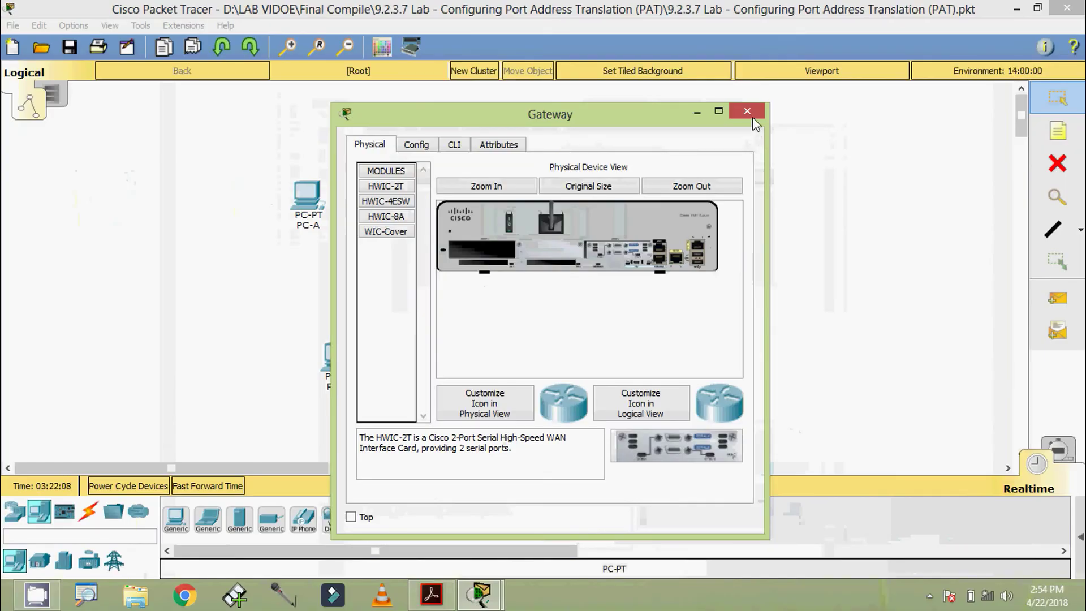
{"action": "left_click", "coordinate": [813, 79]}
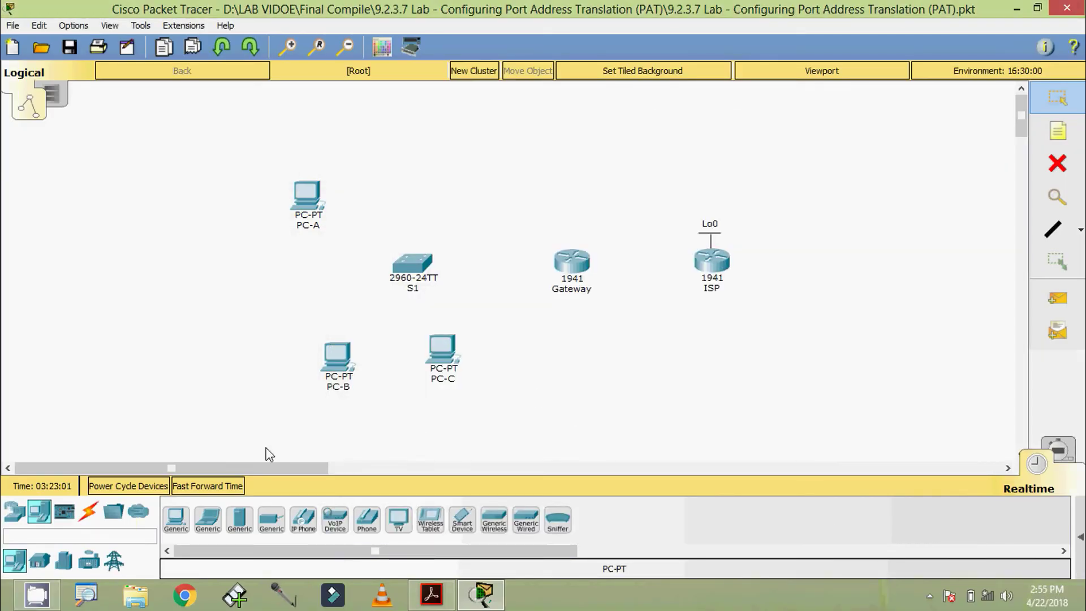
Connect ISP Serial0/0/0 to Gateway Serial0/0/1 with a serial DCE cable.
{"action": "left_click", "coordinate": [89, 515]}
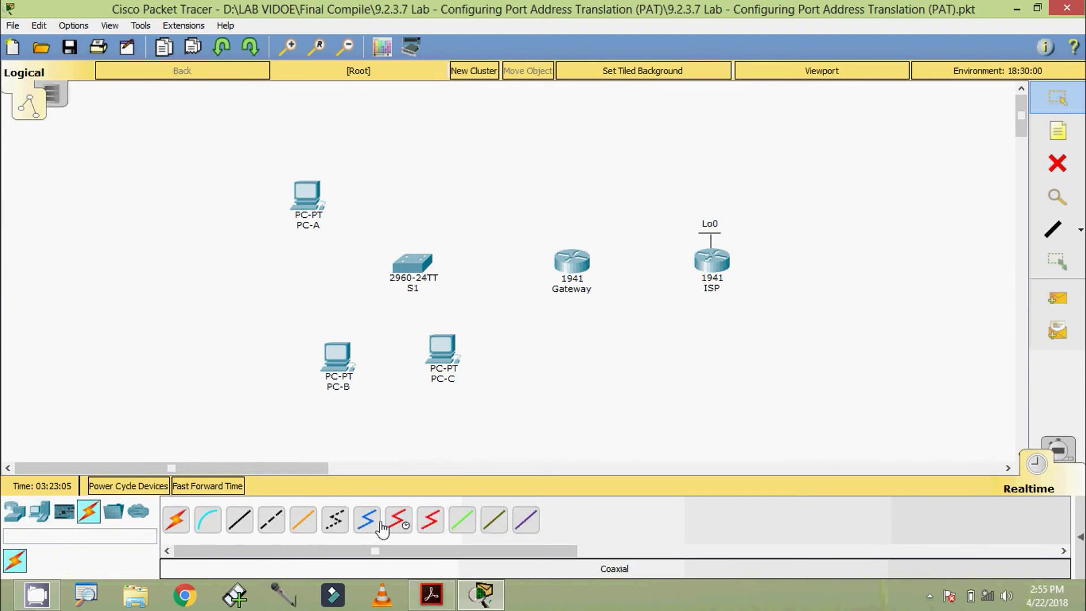
{"action": "left_click", "coordinate": [398, 521]}
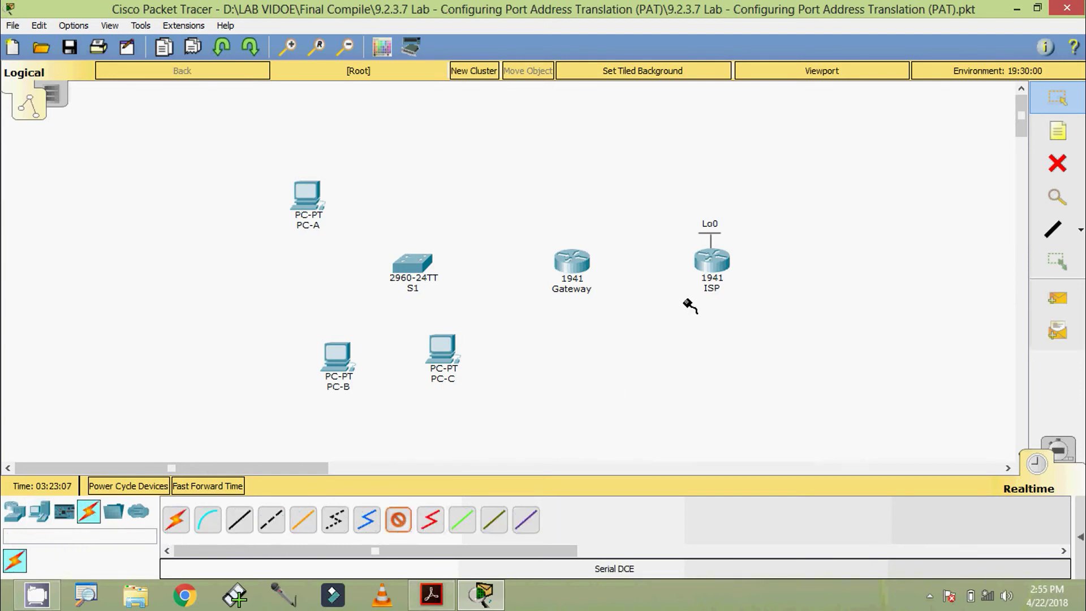
{"action": "left_click", "coordinate": [711, 265]}
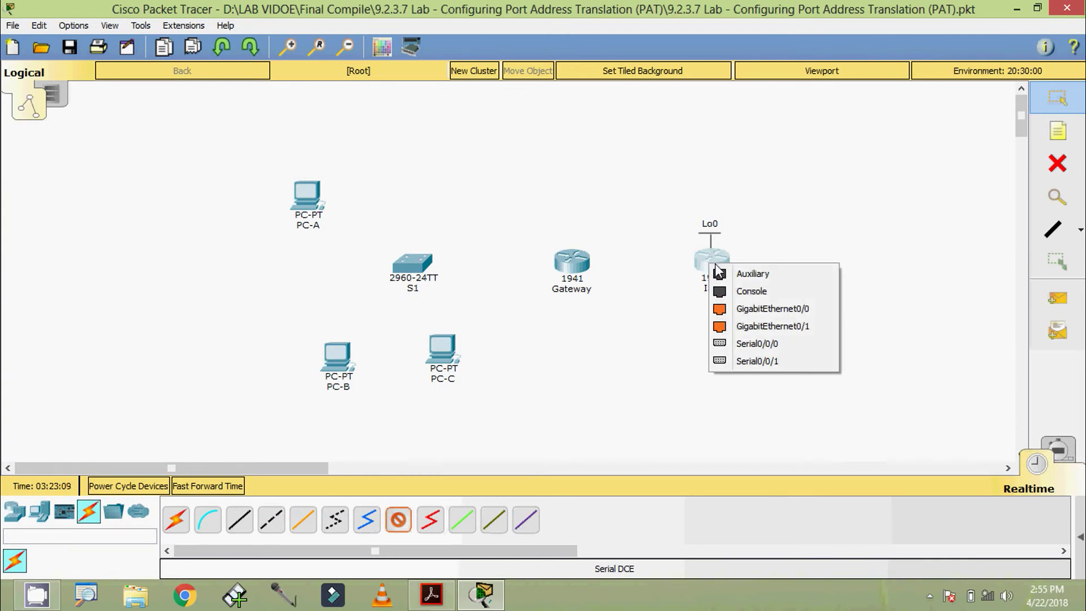
{"action": "left_click", "coordinate": [752, 343]}
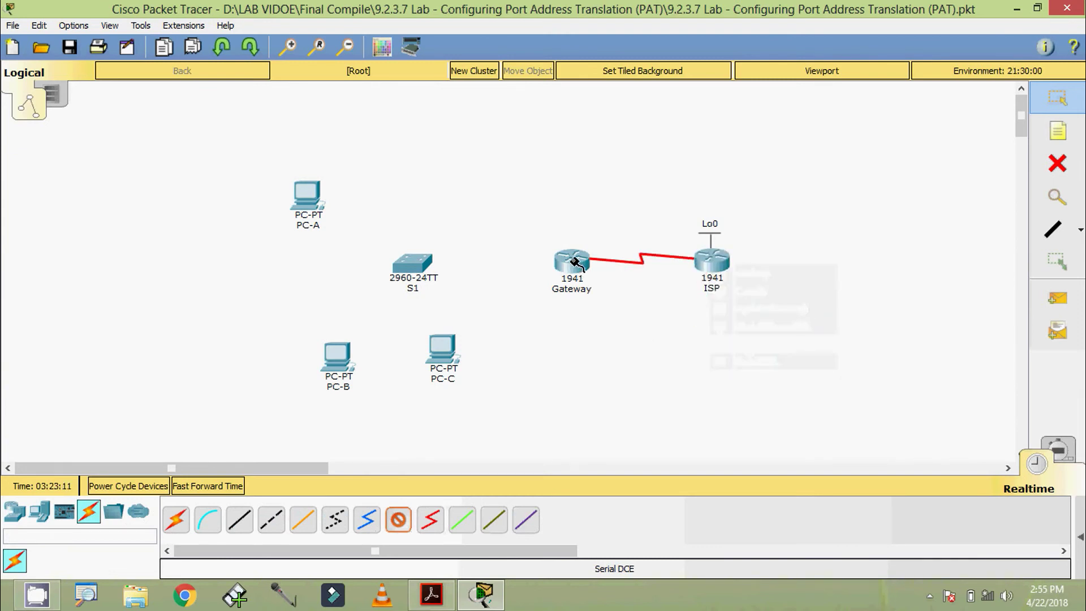
{"action": "left_click", "coordinate": [572, 260]}
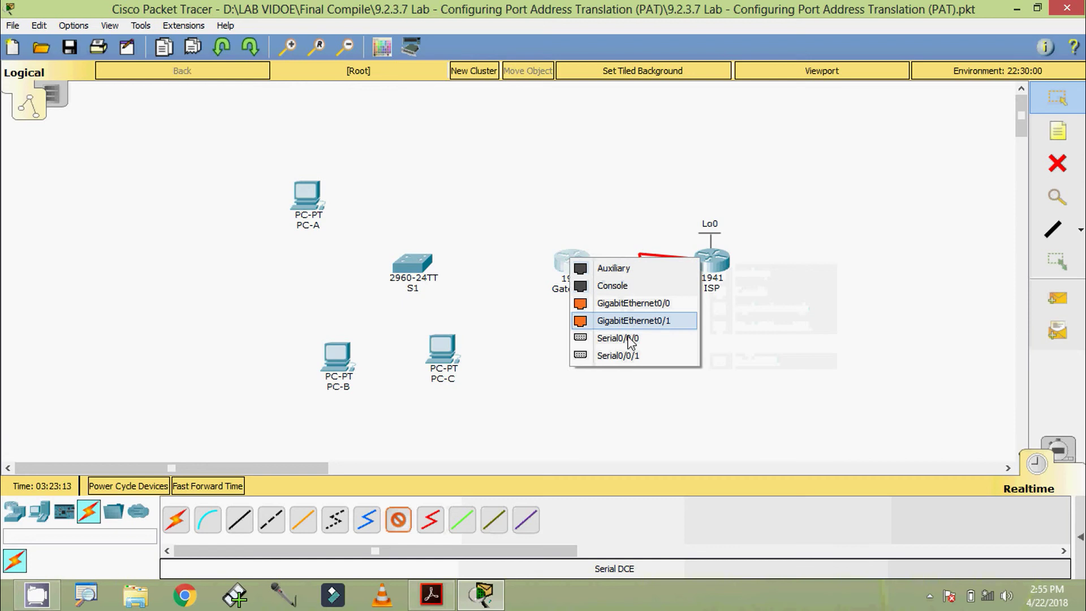
{"action": "left_click", "coordinate": [622, 356]}
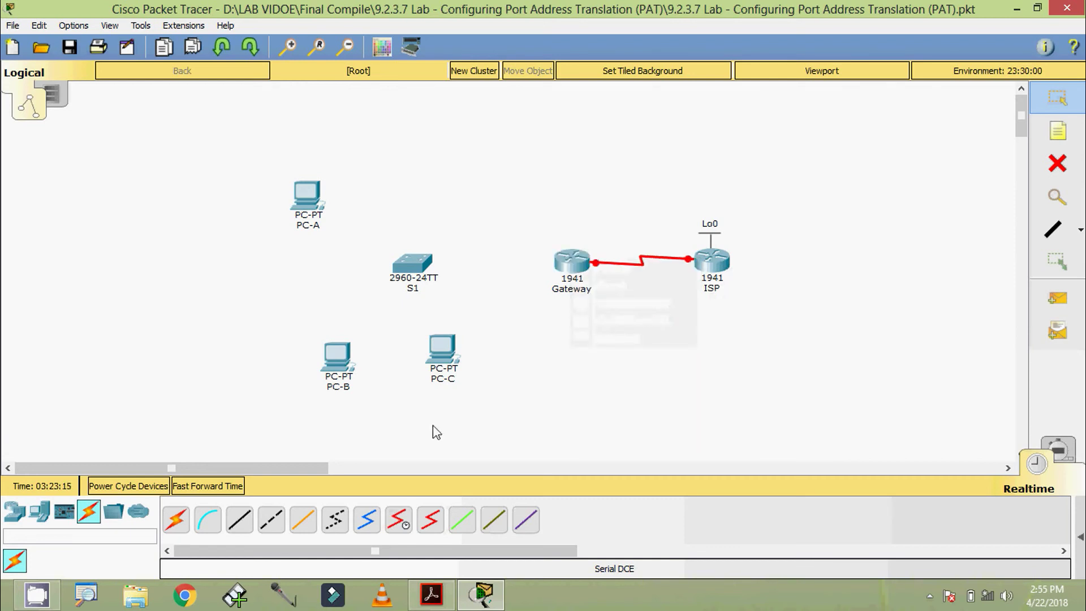
Connect Gateway G0/1 to S1 F0/5 with a copper straight-through cable.
{"action": "left_click", "coordinate": [240, 527]}
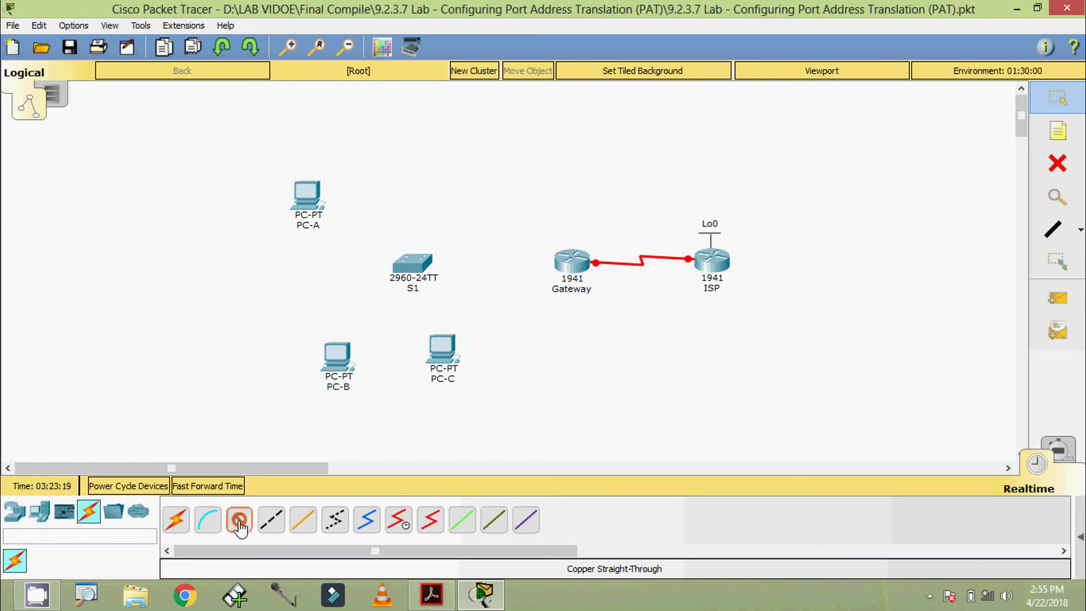
{"action": "left_click", "coordinate": [567, 263]}
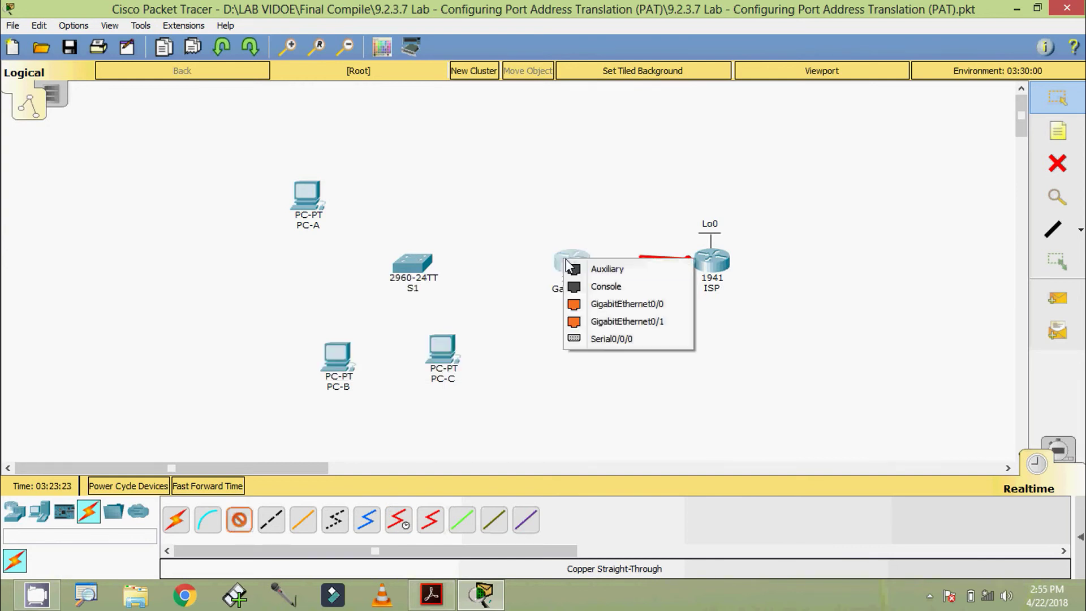
{"action": "left_click", "coordinate": [597, 321]}
{"action": "left_click", "coordinate": [412, 265]}
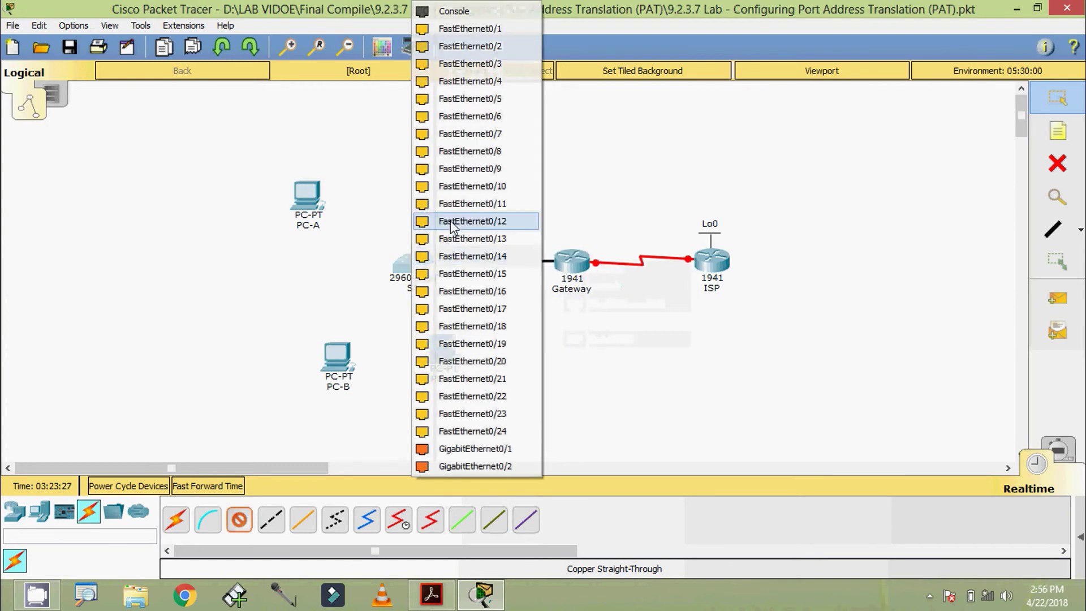
{"action": "left_click", "coordinate": [480, 103]}
Cable S1 ports F0/6, F0/11 and F0/18 to PC-A, PC-B and PC-C.
{"action": "left_click", "coordinate": [410, 264]}
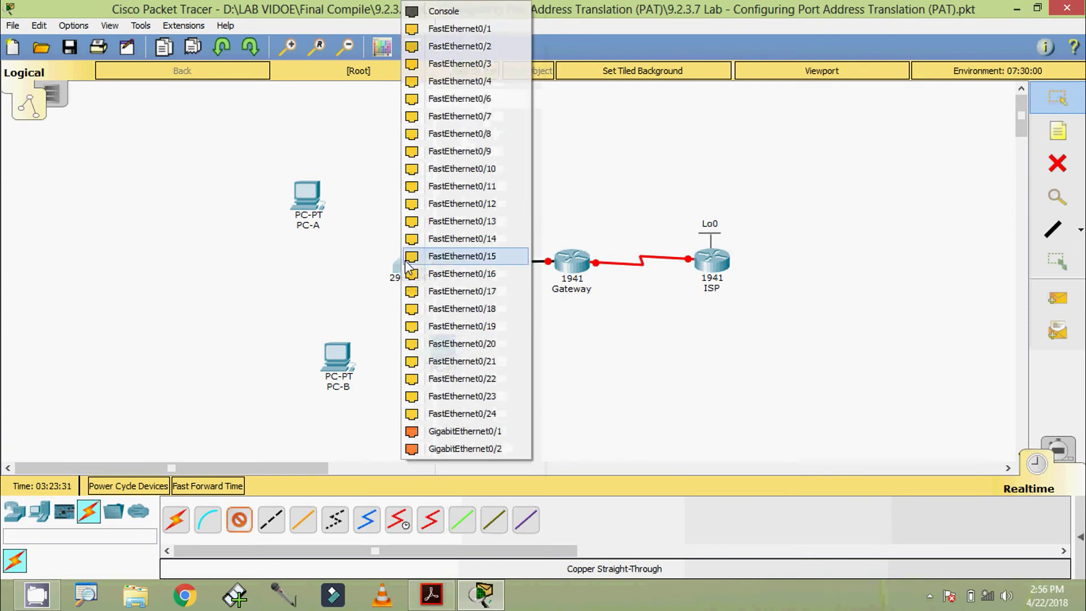
{"action": "left_click", "coordinate": [474, 102]}
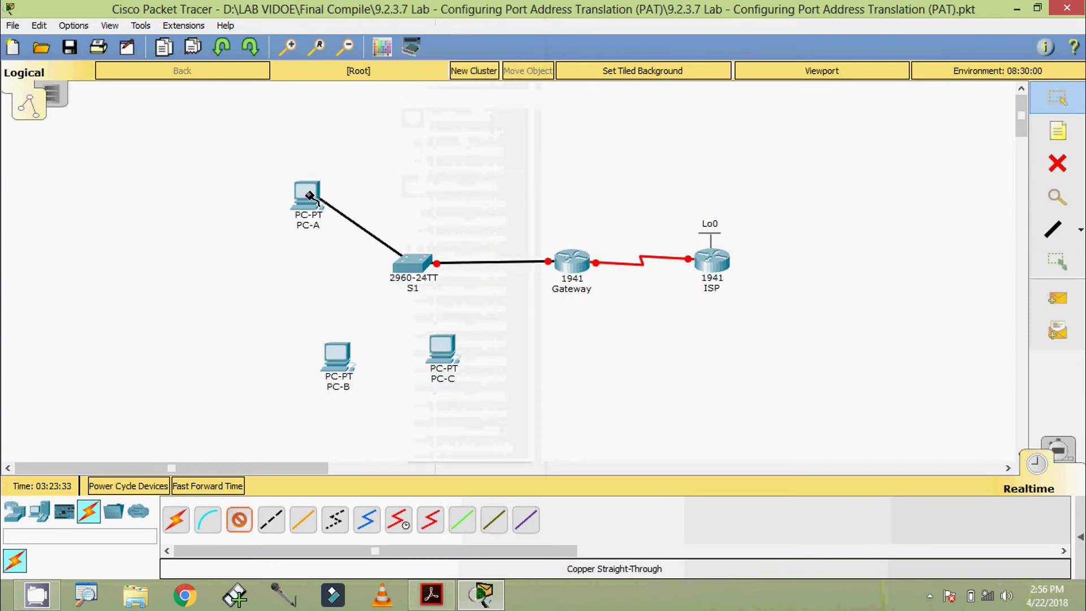
{"action": "left_click", "coordinate": [307, 194]}
{"action": "left_click", "coordinate": [347, 255]}
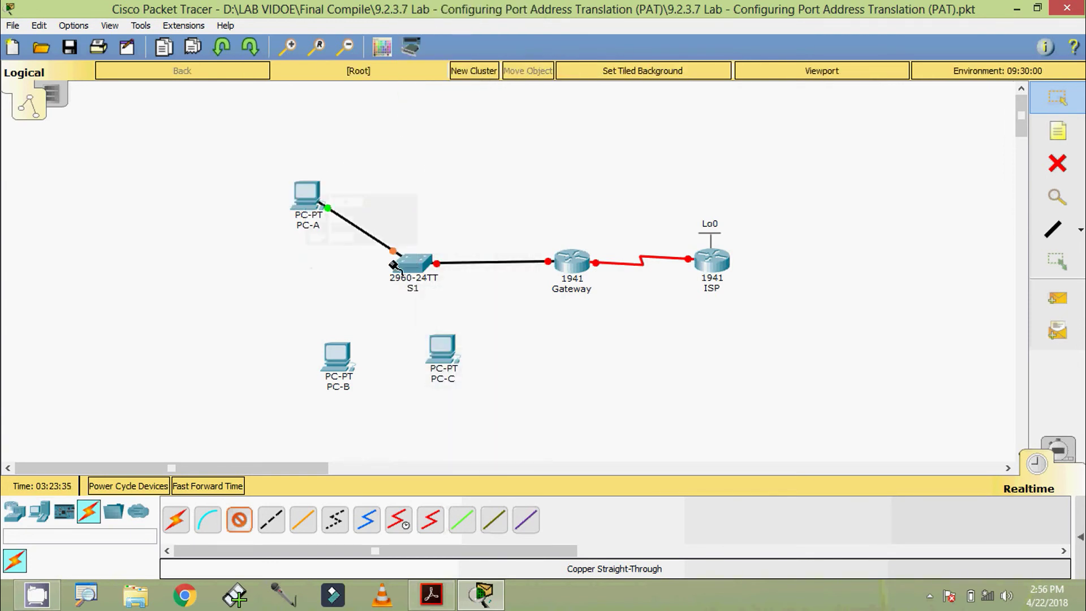
{"action": "left_click", "coordinate": [416, 265]}
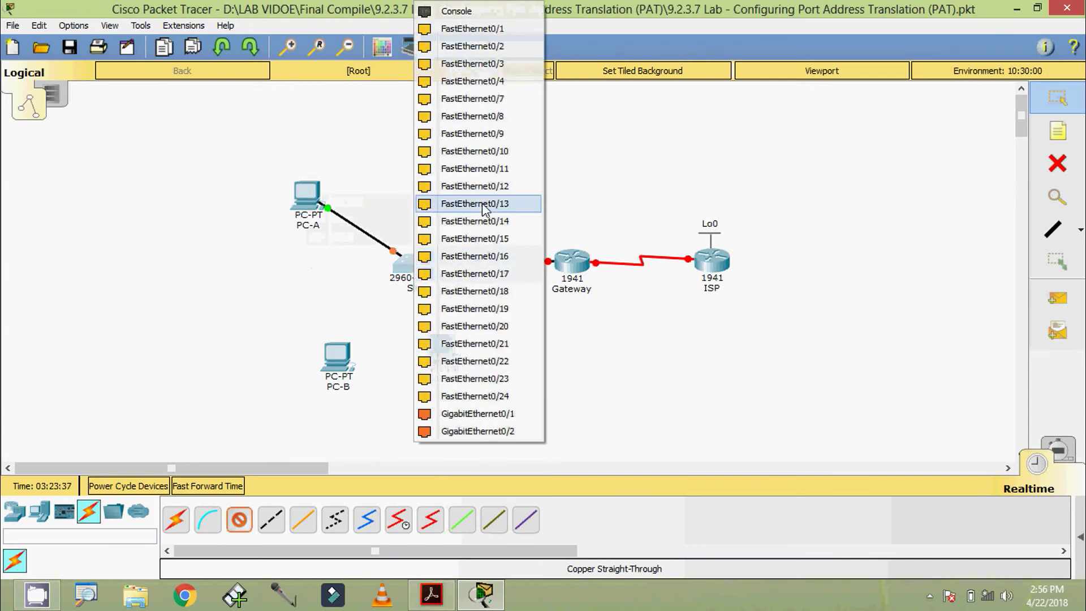
{"action": "left_click", "coordinate": [485, 170]}
{"action": "left_click", "coordinate": [341, 353]}
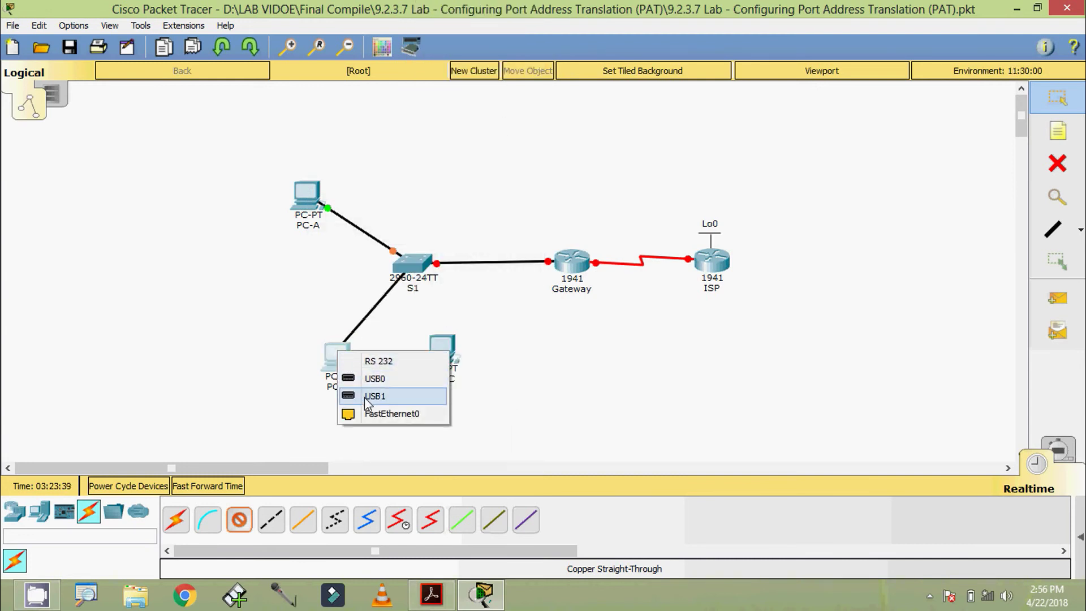
{"action": "left_click", "coordinate": [374, 415]}
{"action": "left_click", "coordinate": [416, 266]}
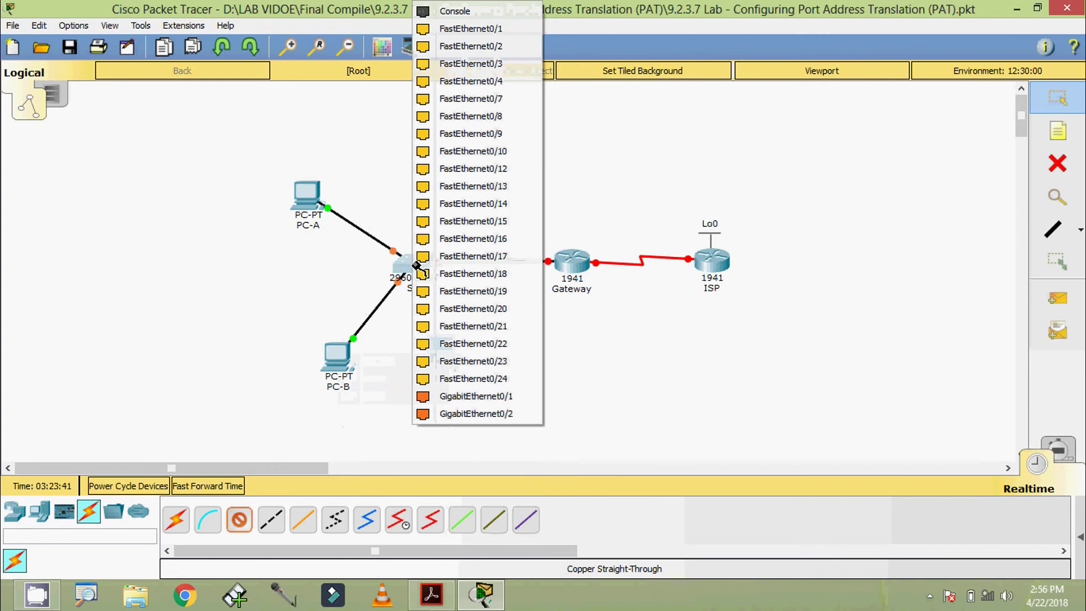
{"action": "left_click", "coordinate": [460, 274]}
{"action": "left_click", "coordinate": [459, 352]}
{"action": "left_click", "coordinate": [475, 417]}
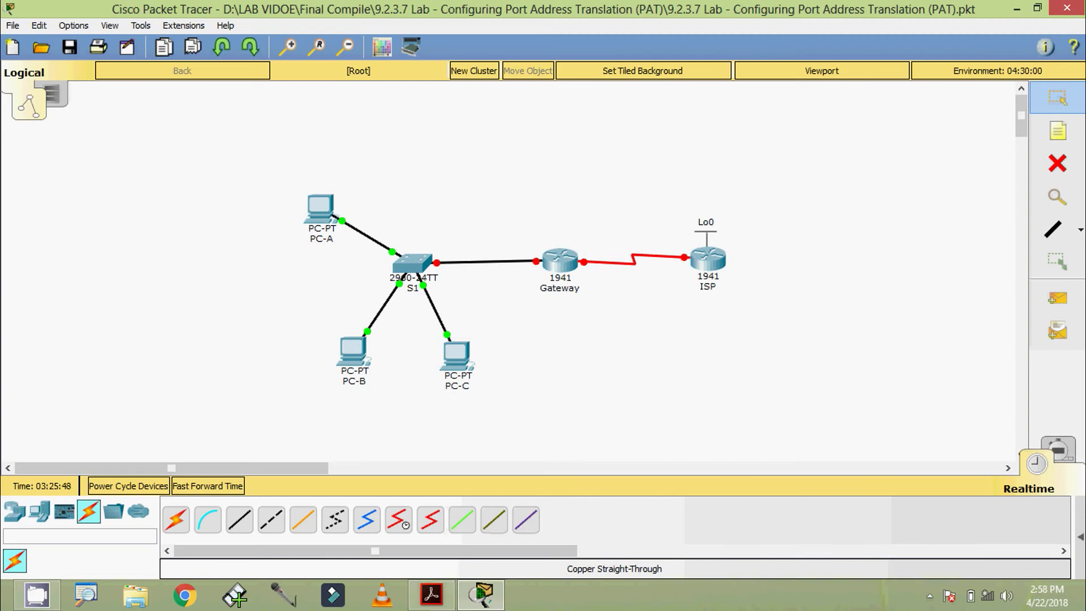
{"action": "left_click", "coordinate": [1057, 131]}
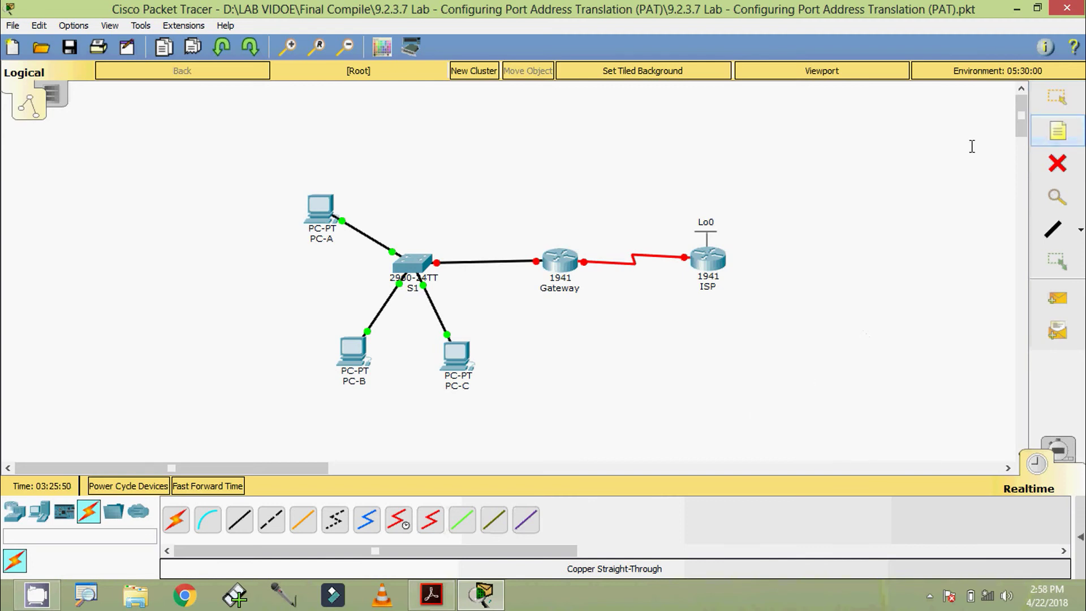
Add port notes F 0/6 and F 0/11 by S1's links to PC-A and PC-B.
{"action": "left_click", "coordinate": [399, 235]}
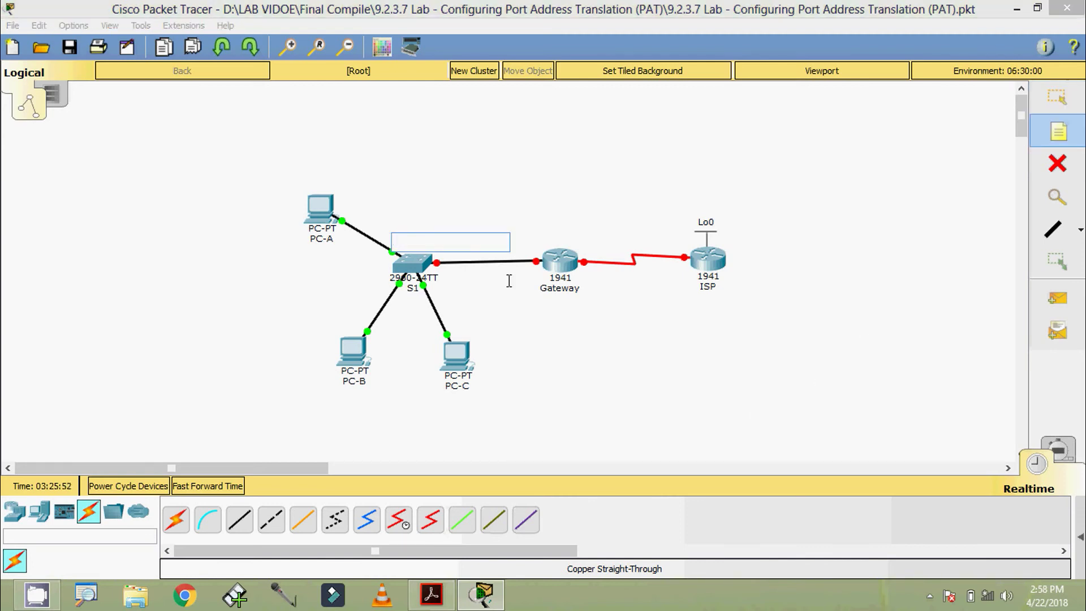
{"action": "type", "text": "F 0/6"}
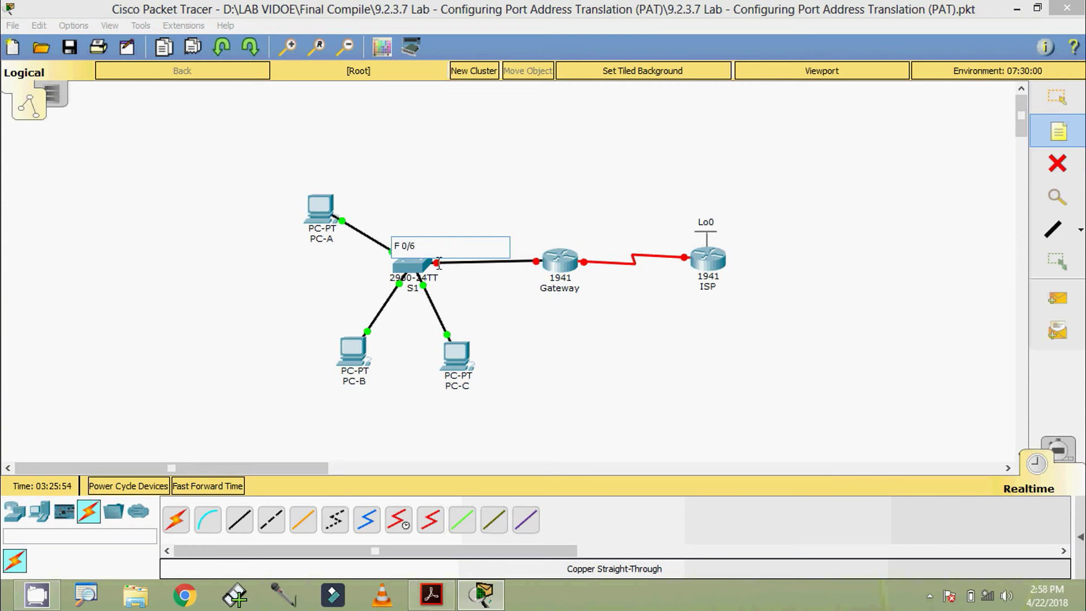
{"action": "key", "text": "Escape"}
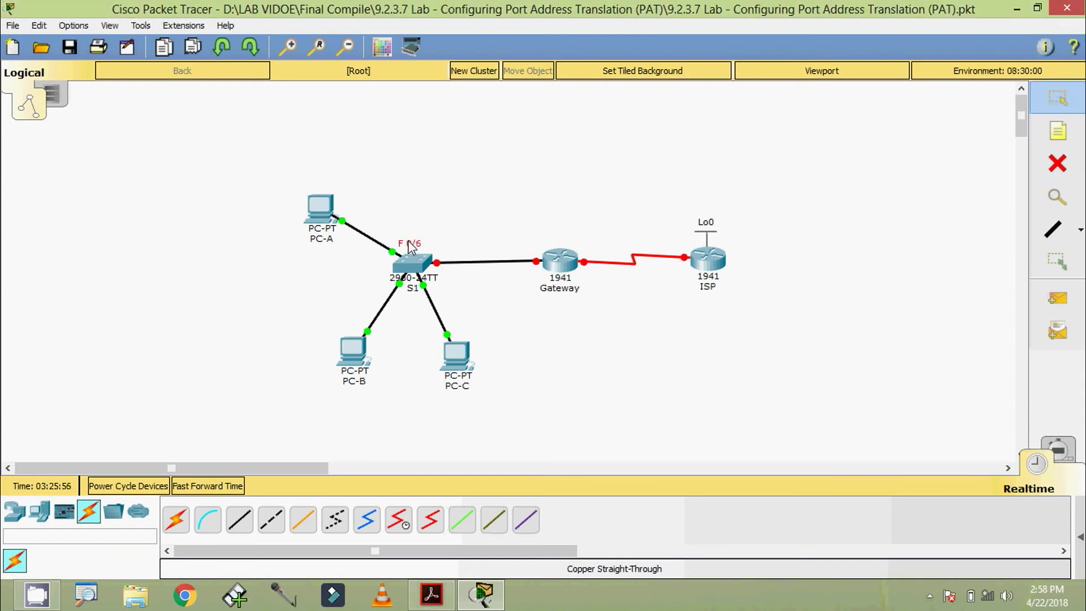
{"action": "left_click", "coordinate": [1053, 139]}
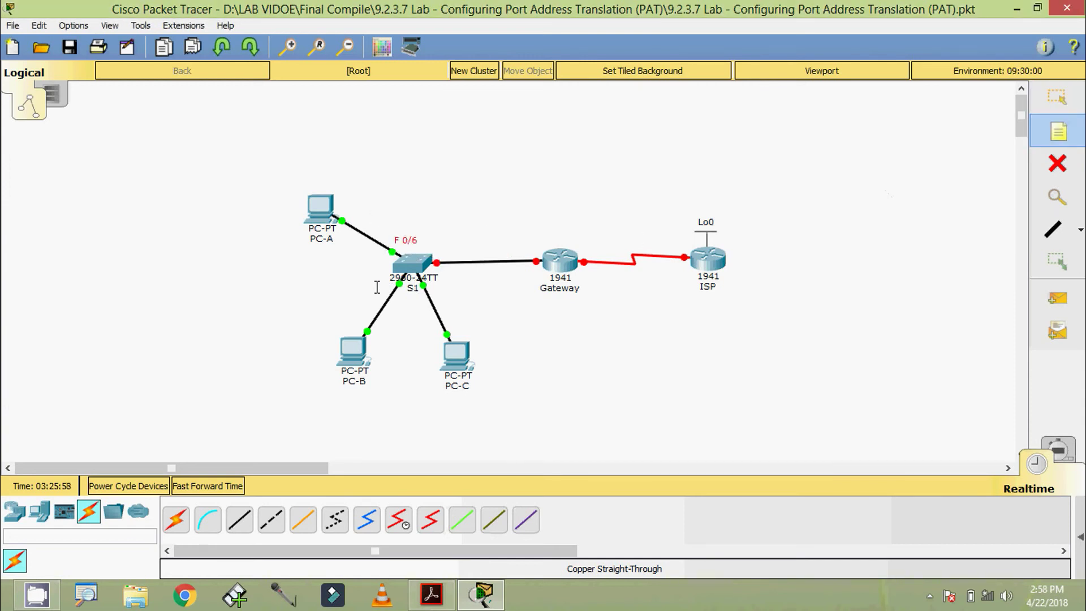
{"action": "left_click", "coordinate": [359, 282]}
{"action": "type", "text": "F 0/11"}
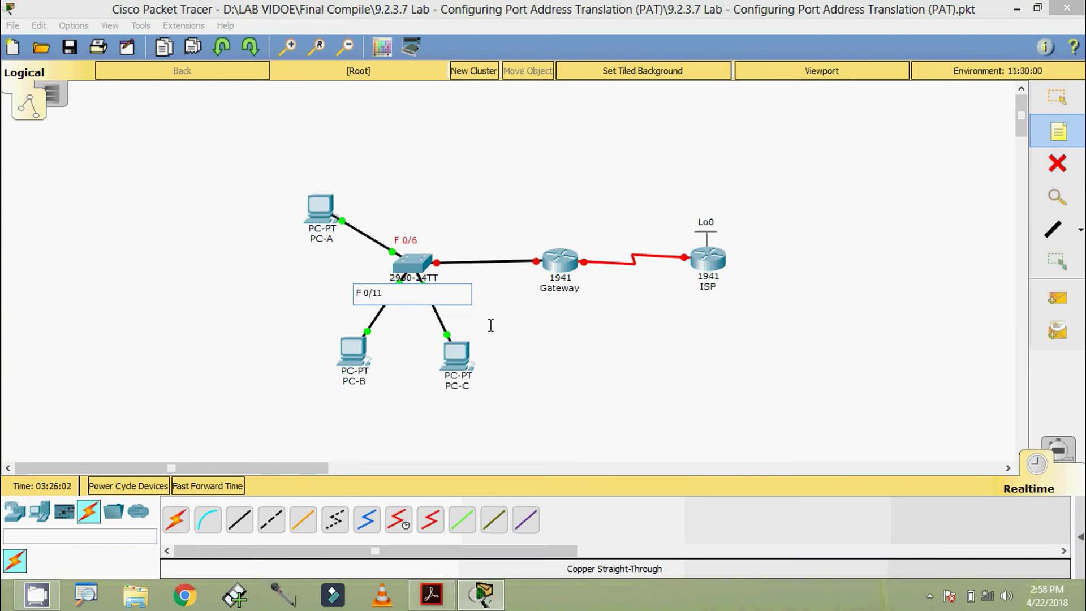
{"action": "left_click", "coordinate": [491, 326]}
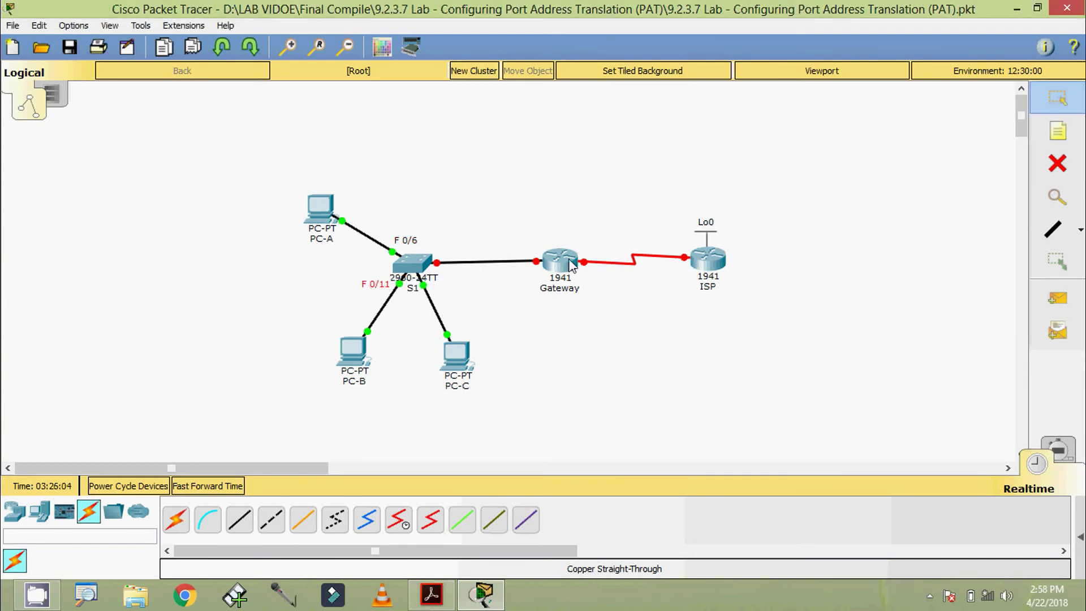
Add and position notes F 0/18 and F 0/5 by S1's links to PC-C and Gateway.
{"action": "left_click", "coordinate": [1057, 131]}
{"action": "left_click", "coordinate": [442, 286]}
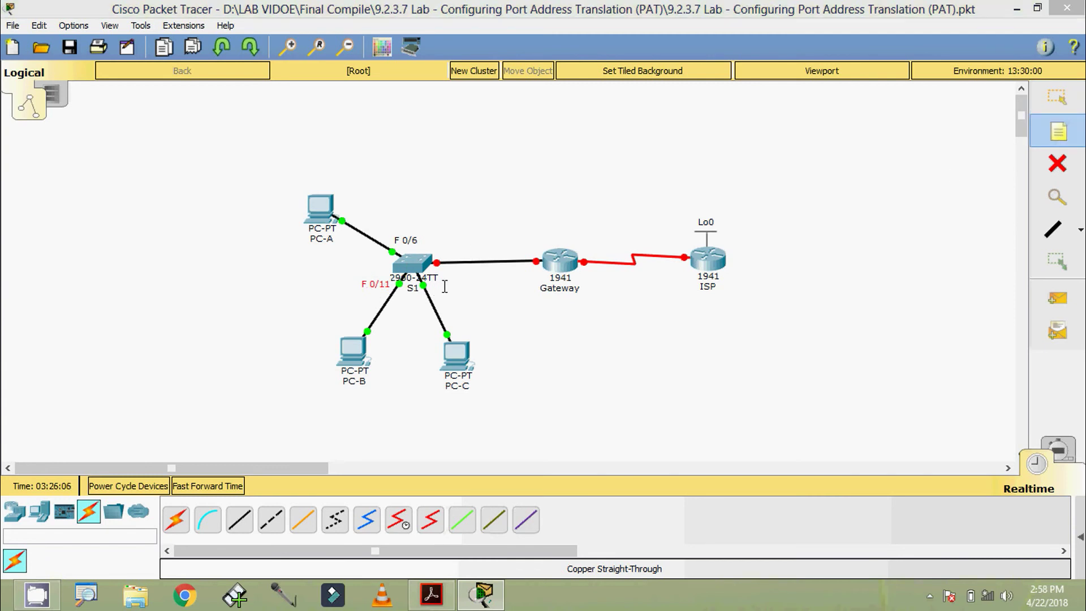
{"action": "type", "text": "F 0"}
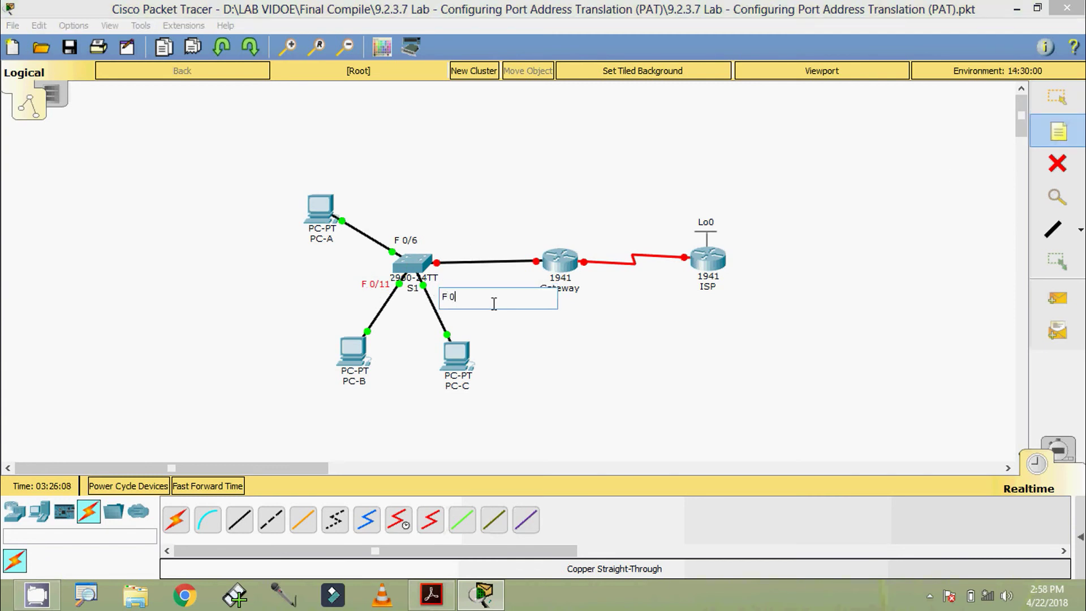
{"action": "type", "text": "/18"}
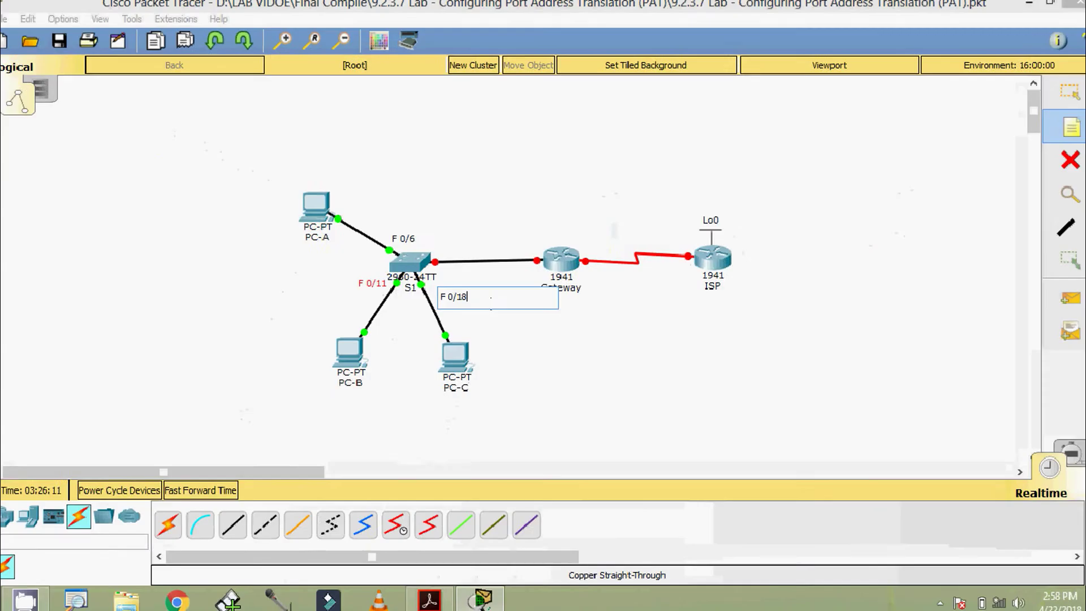
{"action": "key", "text": "Escape"}
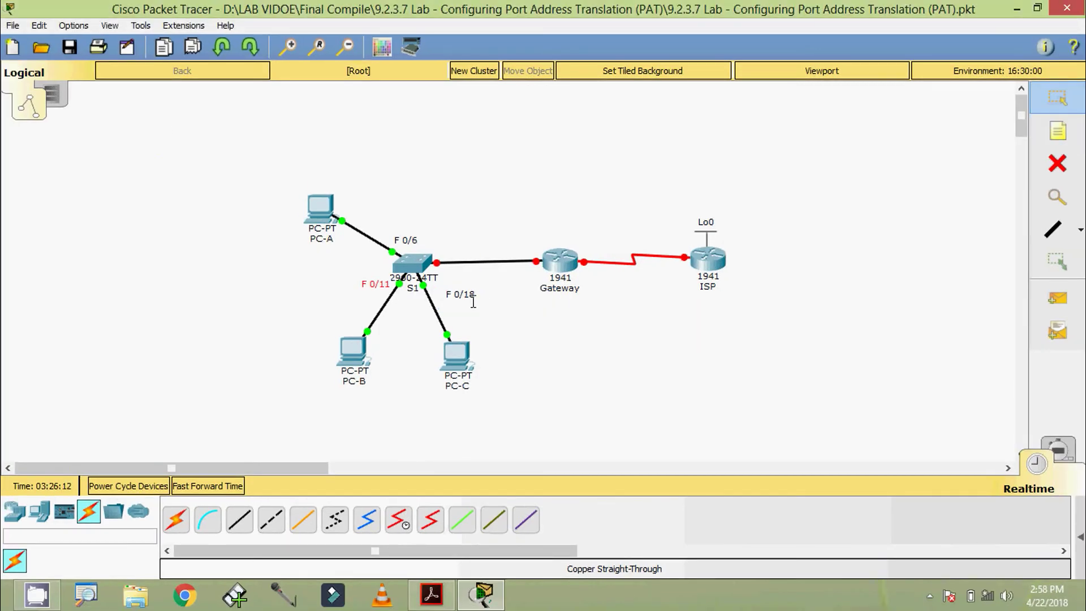
{"action": "left_click_drag", "start_coordinate": [463, 300], "coordinate": [450, 292]}
{"action": "left_click", "coordinate": [1052, 138]}
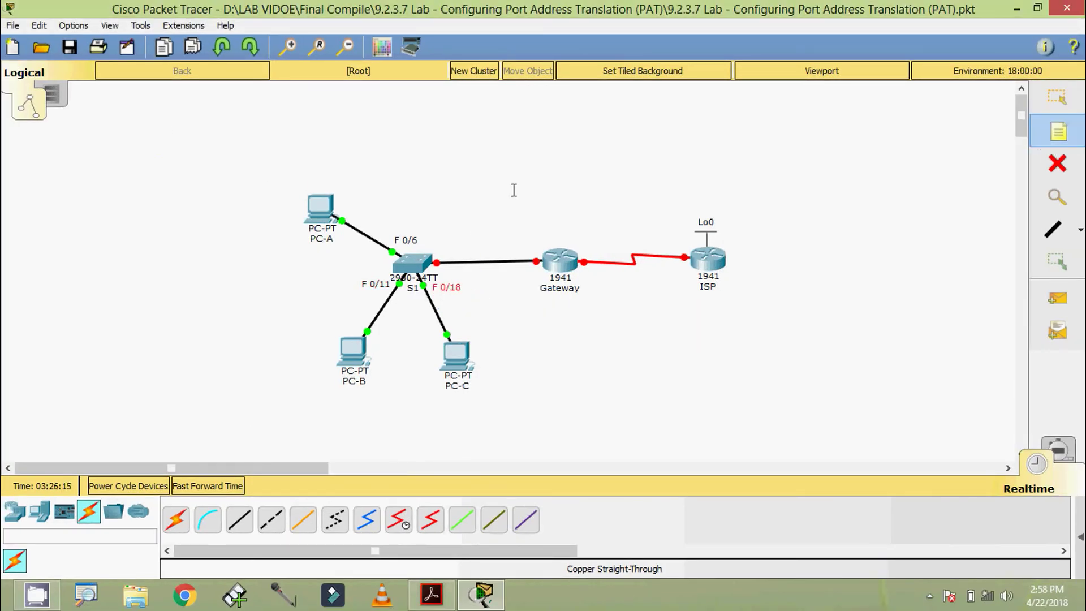
{"action": "left_click", "coordinate": [441, 243]}
{"action": "type", "text": "F "}
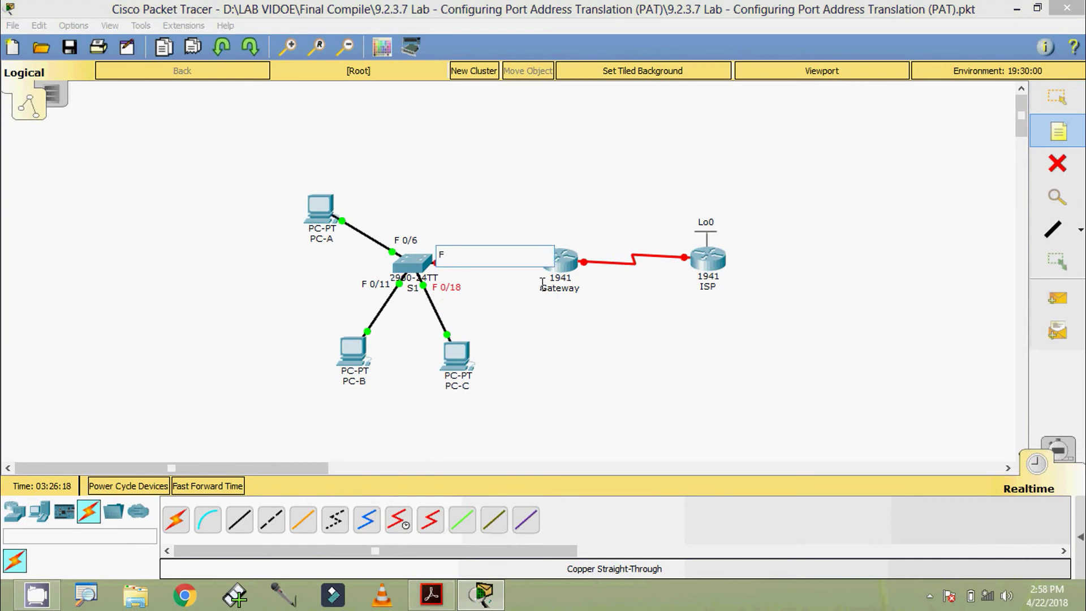
{"action": "type", "text": "0/5"}
{"action": "left_click", "coordinate": [531, 281]}
{"action": "left_click_drag", "start_coordinate": [454, 252], "coordinate": [449, 253]}
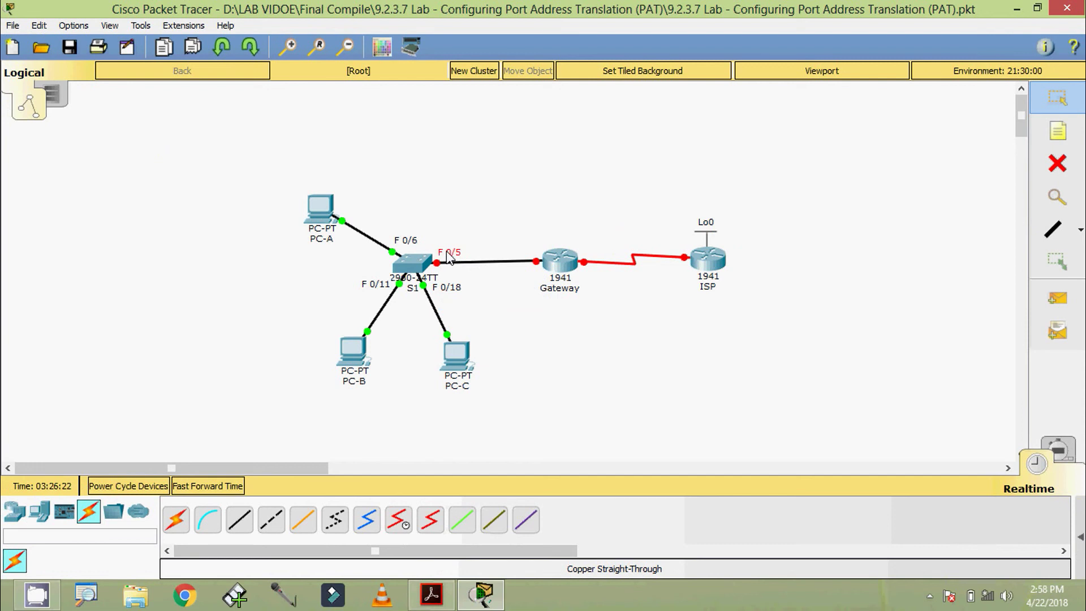
{"action": "left_click", "coordinate": [1057, 131]}
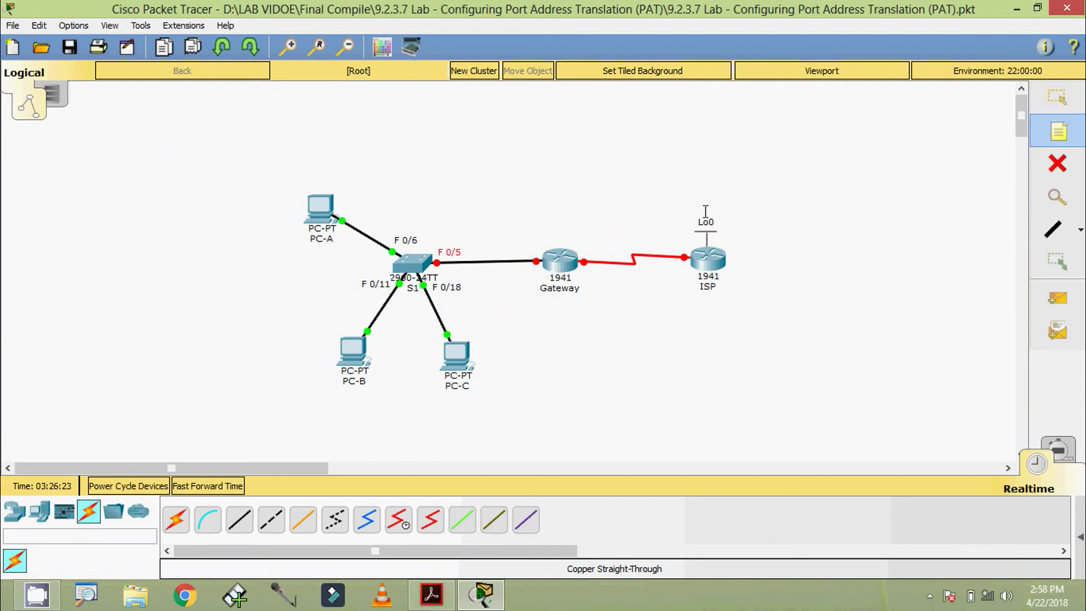
{"action": "left_click", "coordinate": [516, 252]}
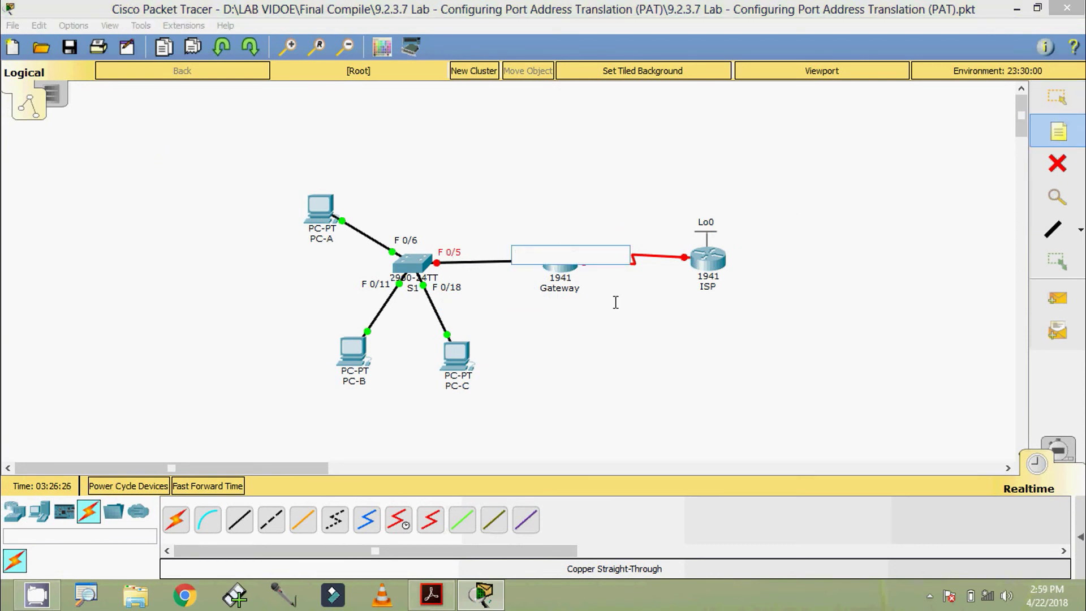
Label Gateway's ports with notes G 0/1 and S 0/0/1.
{"action": "type", "text": "G 0/"}
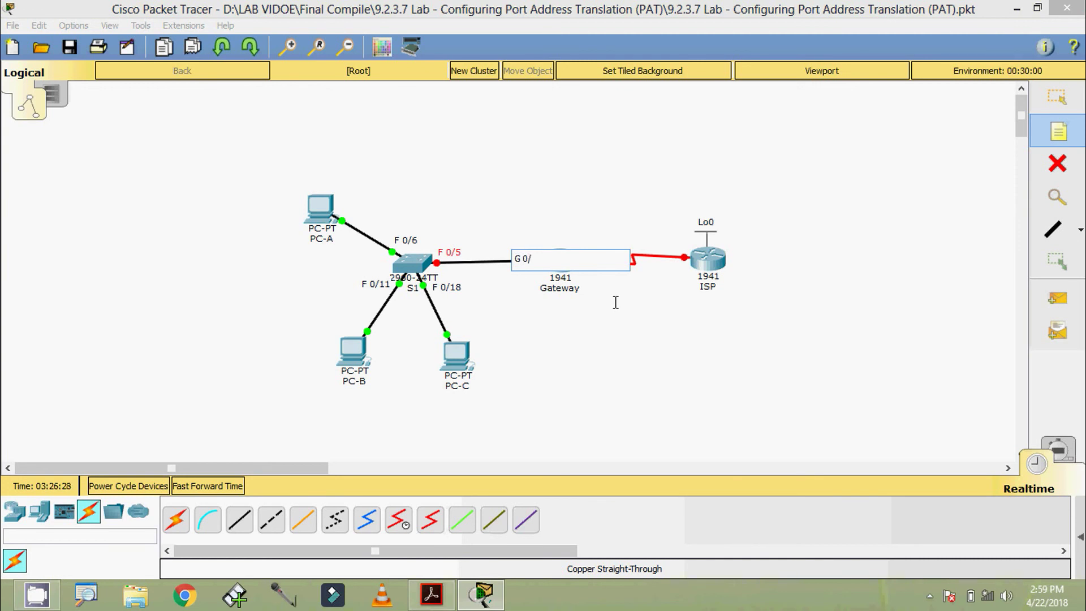
{"action": "type", "text": "1"}
{"action": "key", "text": "Escape"}
{"action": "left_click", "coordinate": [526, 257]}
{"action": "left_click", "coordinate": [1057, 131]}
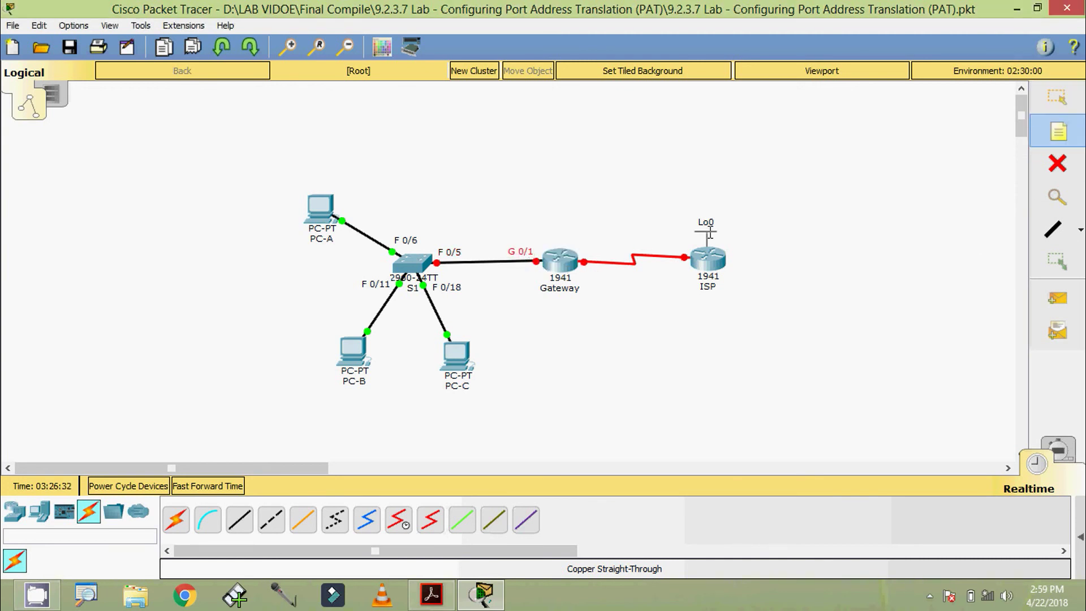
{"action": "left_click", "coordinate": [583, 250]}
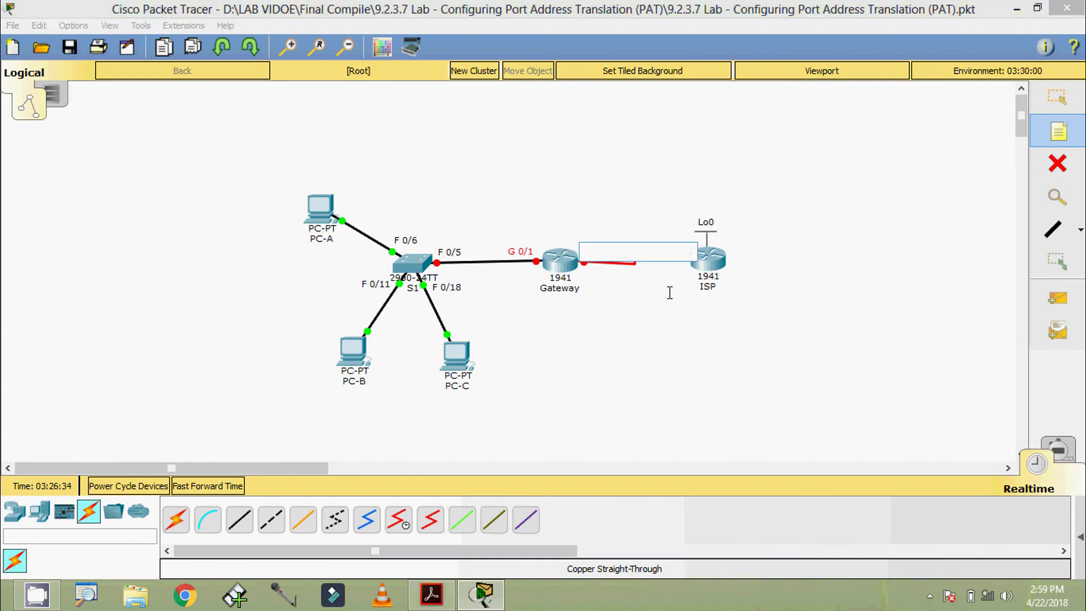
{"action": "type", "text": "S 0/0;"}
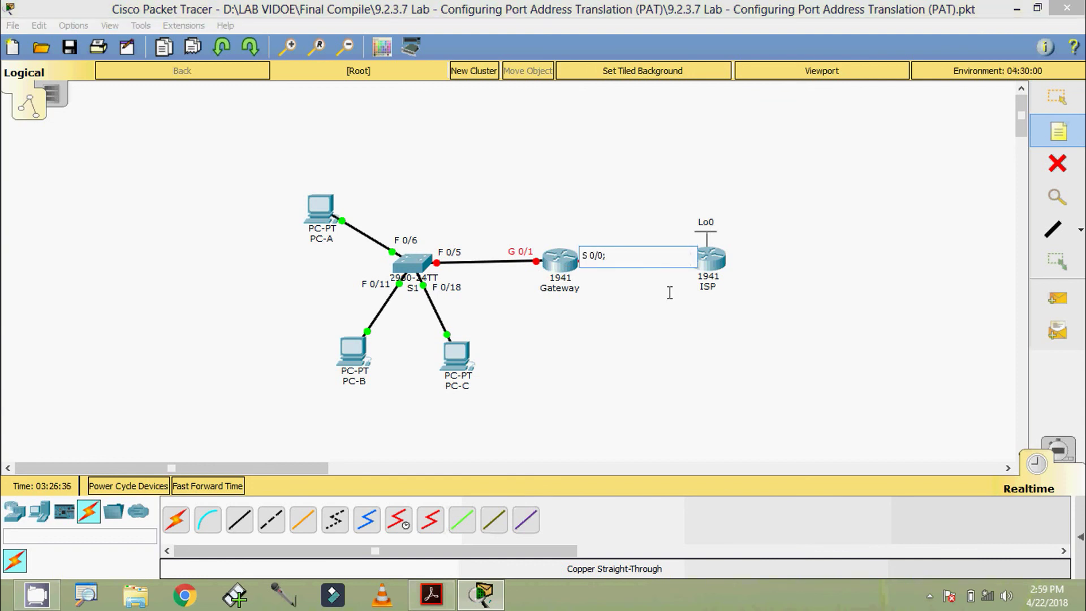
{"action": "key", "text": "BackSpace"}
{"action": "type", "text": "/1"}
{"action": "key", "text": "Escape"}
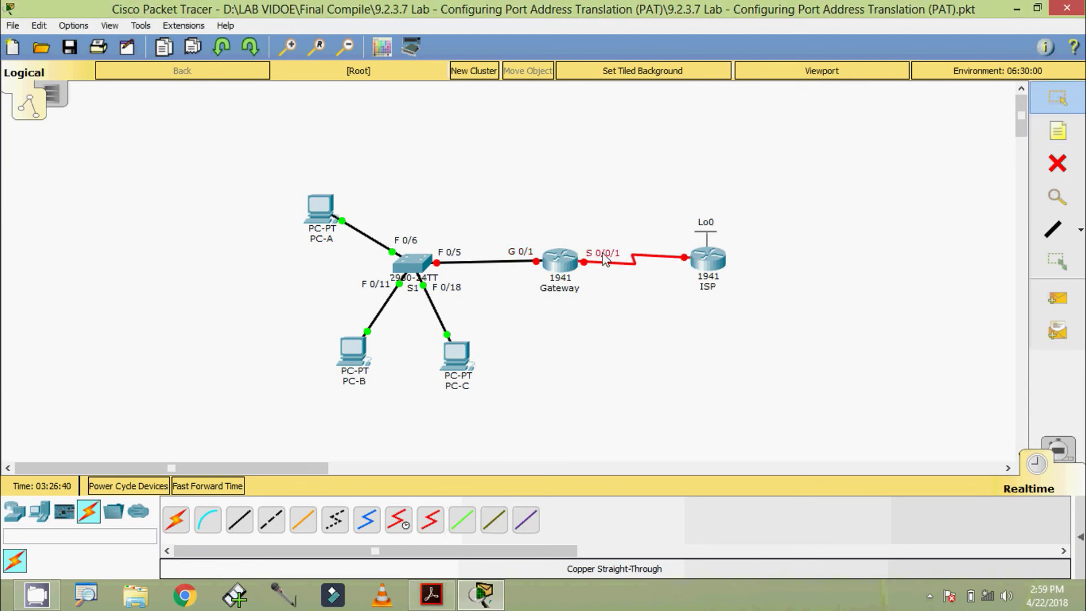
{"action": "left_click_drag", "start_coordinate": [605, 259], "coordinate": [602, 256]}
Label ISP's serial port S 0/0/0 and add a DCE note beside it.
{"action": "key", "text": "n"}
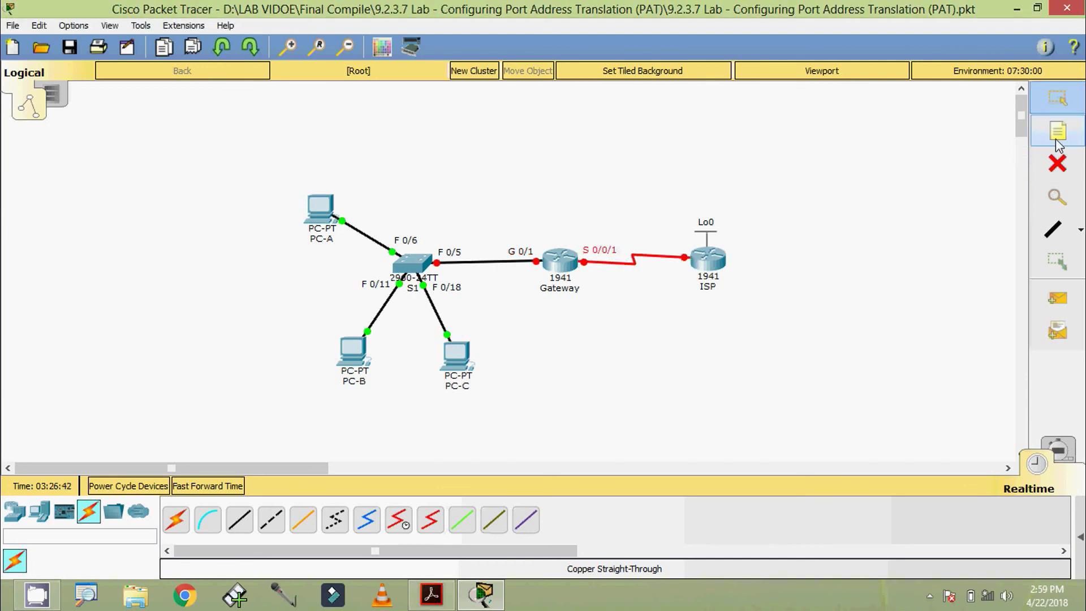
{"action": "left_click", "coordinate": [660, 248]}
{"action": "type", "text": "S 0/0/0"}
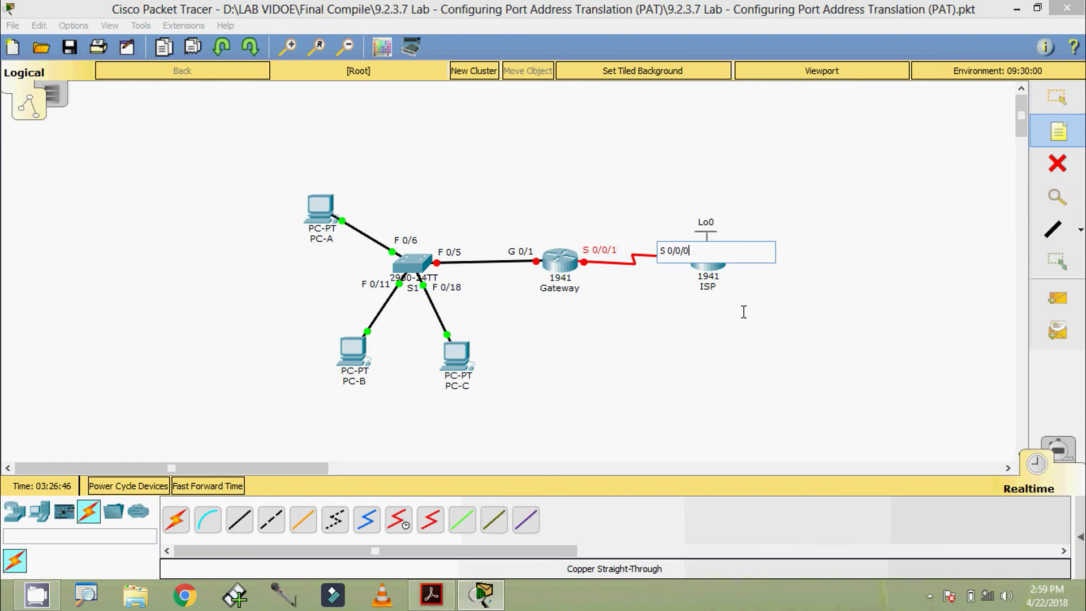
{"action": "key", "text": "Escape"}
{"action": "left_click_drag", "start_coordinate": [677, 253], "coordinate": [669, 249]}
{"action": "left_click", "coordinate": [1035, 141]}
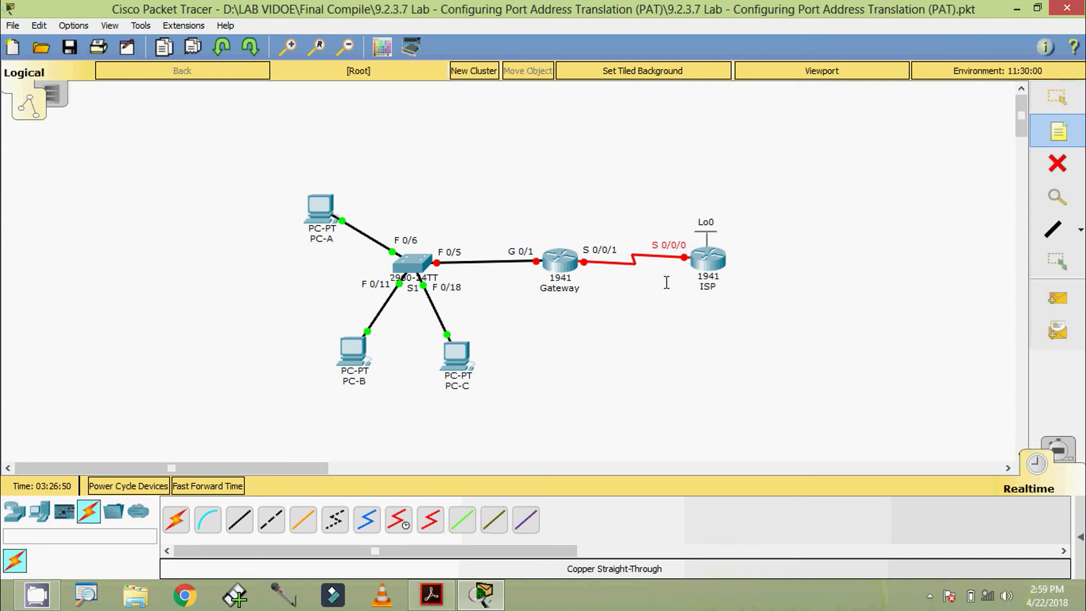
{"action": "left_click", "coordinate": [669, 268]}
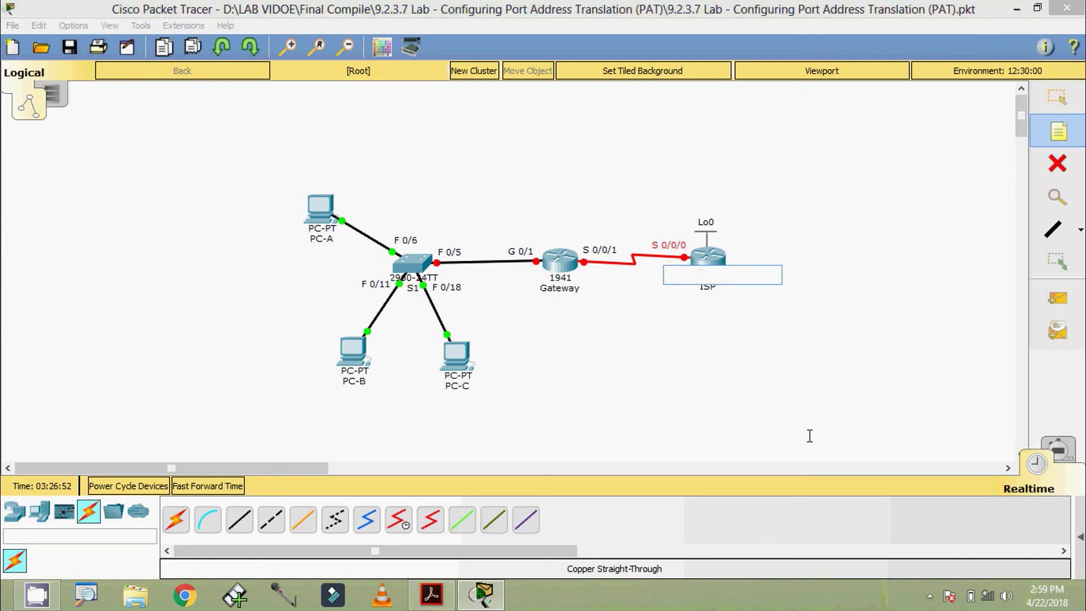
{"action": "type", "text": "DCE"}
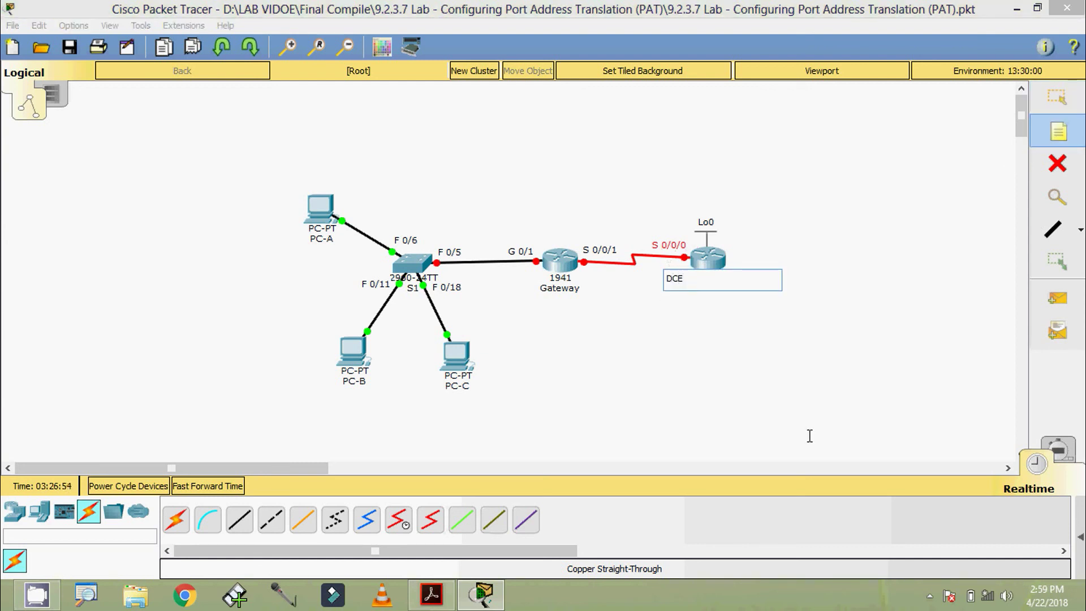
{"action": "key", "text": "Escape"}
{"action": "left_click_drag", "start_coordinate": [679, 276], "coordinate": [675, 271]}
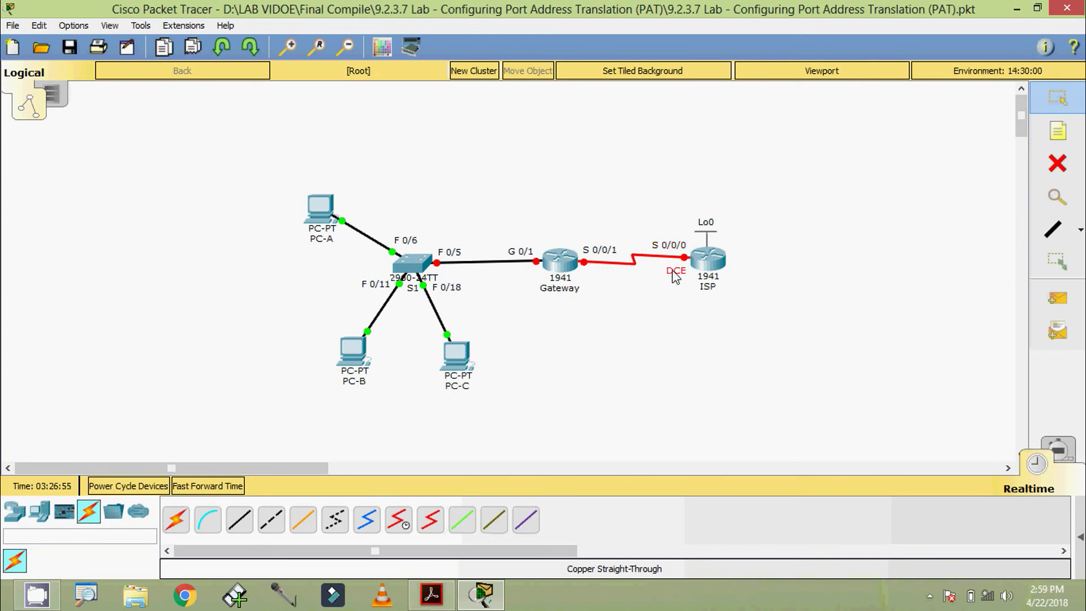
{"action": "left_click", "coordinate": [1057, 132]}
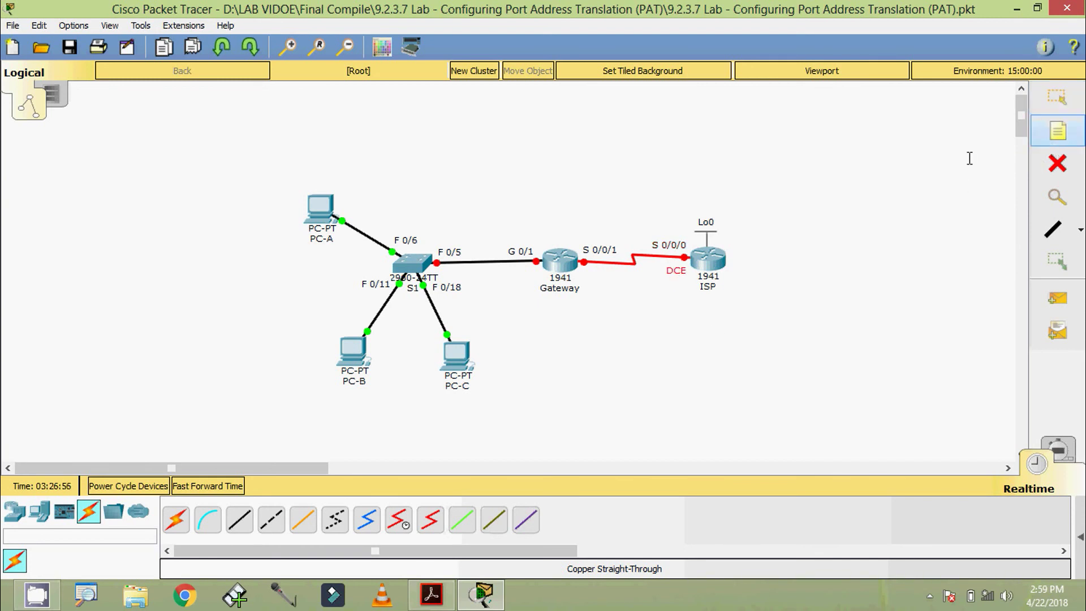
{"action": "left_click", "coordinate": [679, 190]}
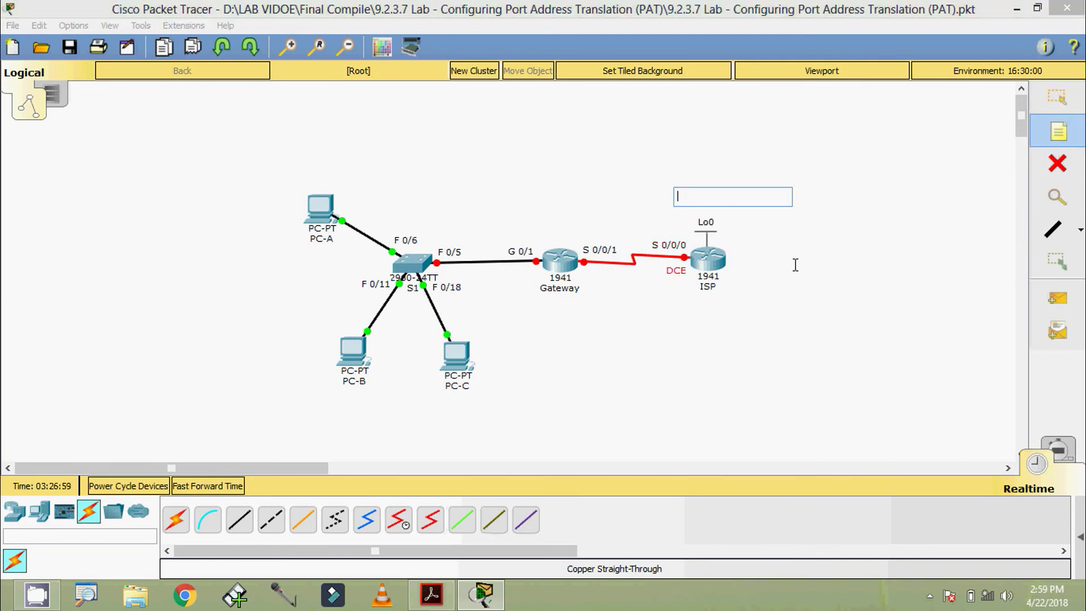
Enter a two-line note 'Simulated' / 'Internet Services' above ISP's Lo0 label.
{"action": "type", "text": "Simulated"}
{"action": "key", "text": "Return"}
{"action": "type", "text": "Inter"}
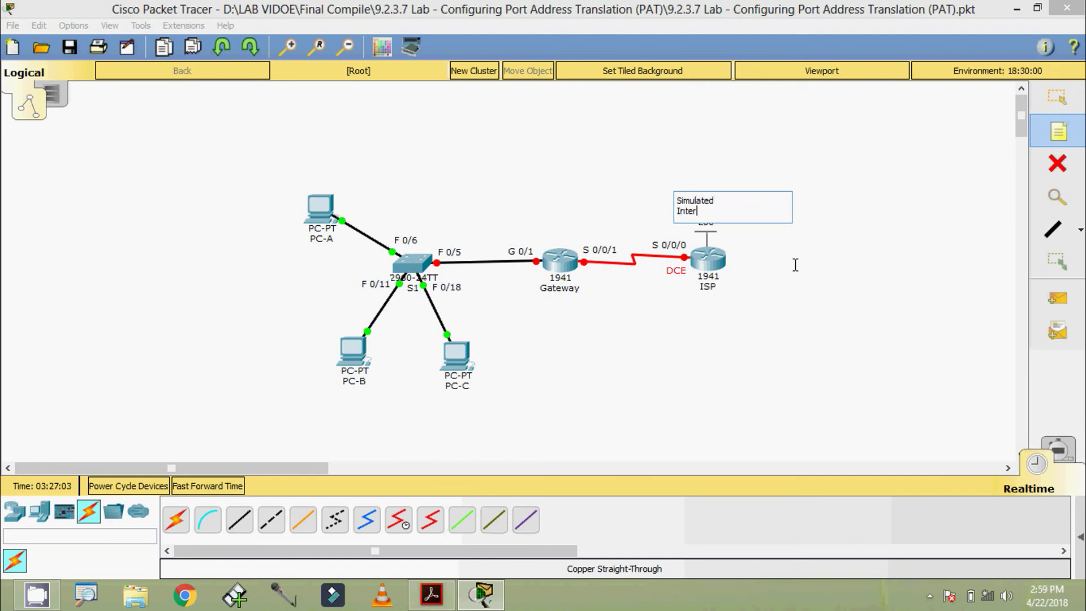
{"action": "type", "text": "net Services"}
{"action": "key", "text": "Escape"}
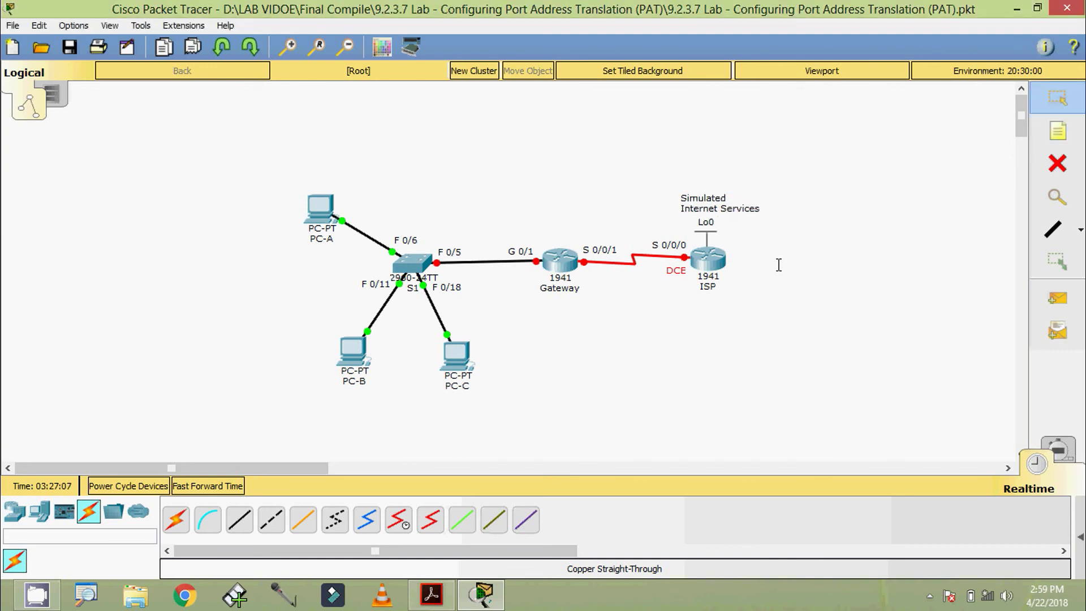
{"action": "left_click", "coordinate": [764, 272]}
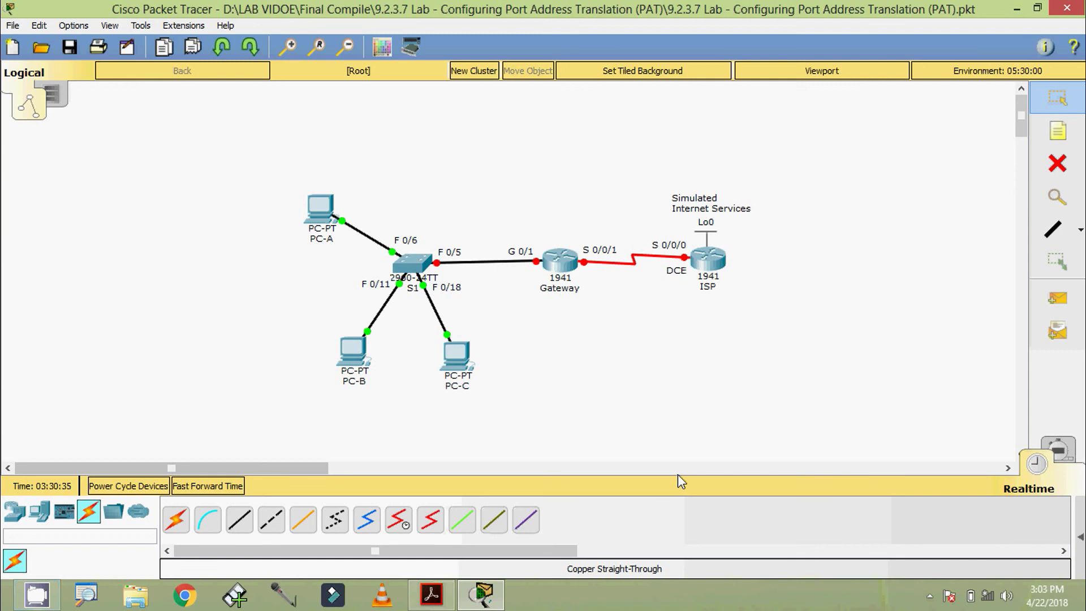